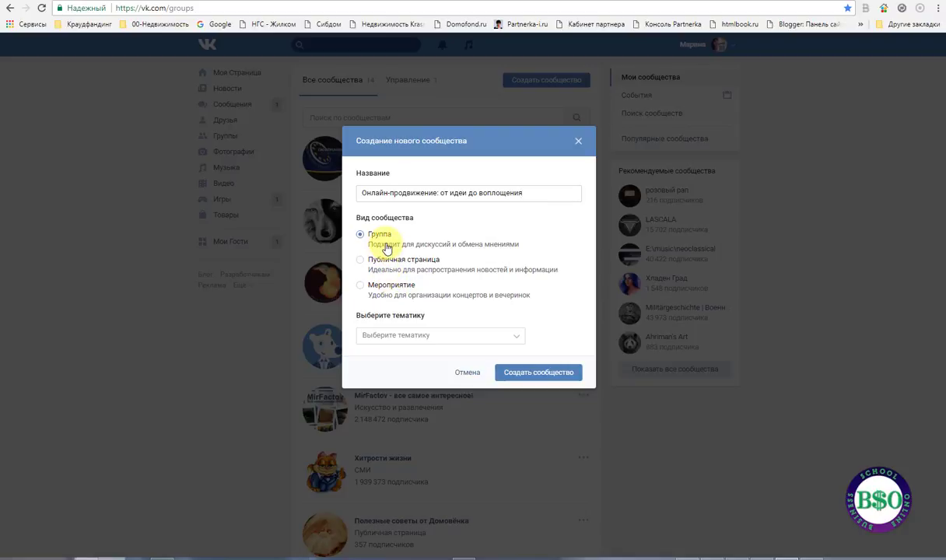
Set the new community's topic to Сообщество по интересам, блог with the subtopic Бизнес and create the community
click(519, 337)
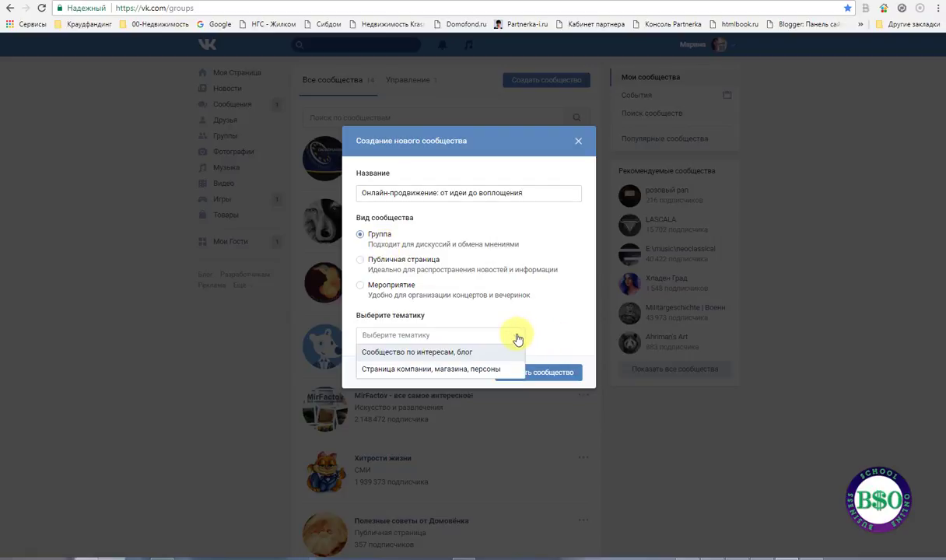
click(458, 353)
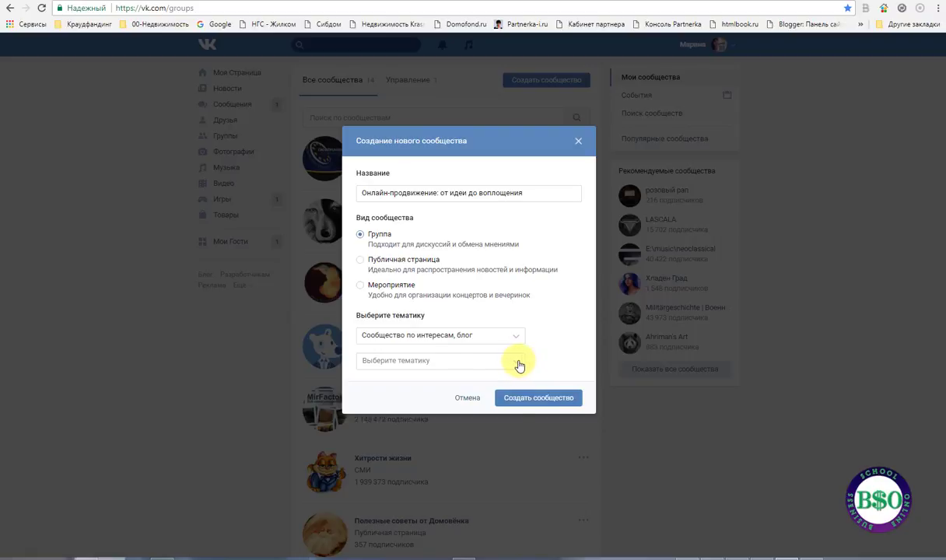
click(518, 362)
click(376, 393)
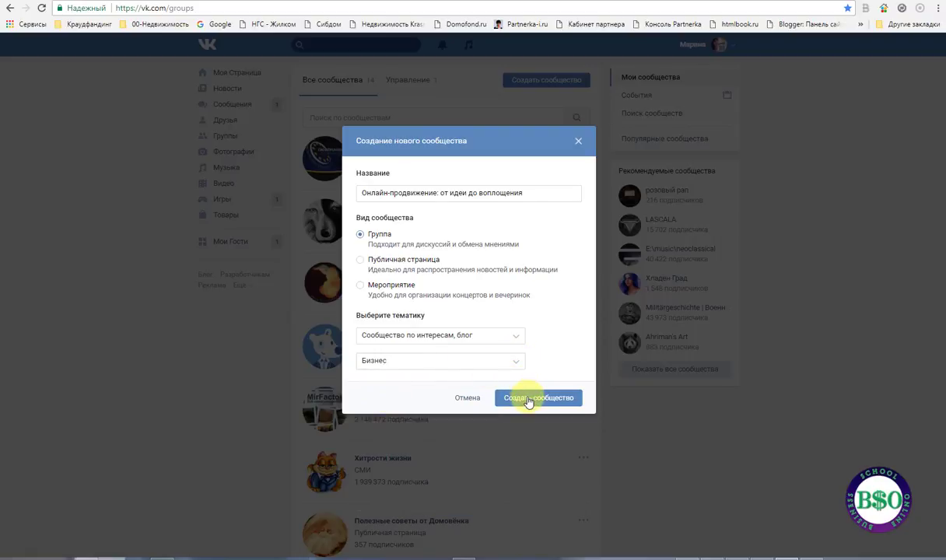
click(529, 400)
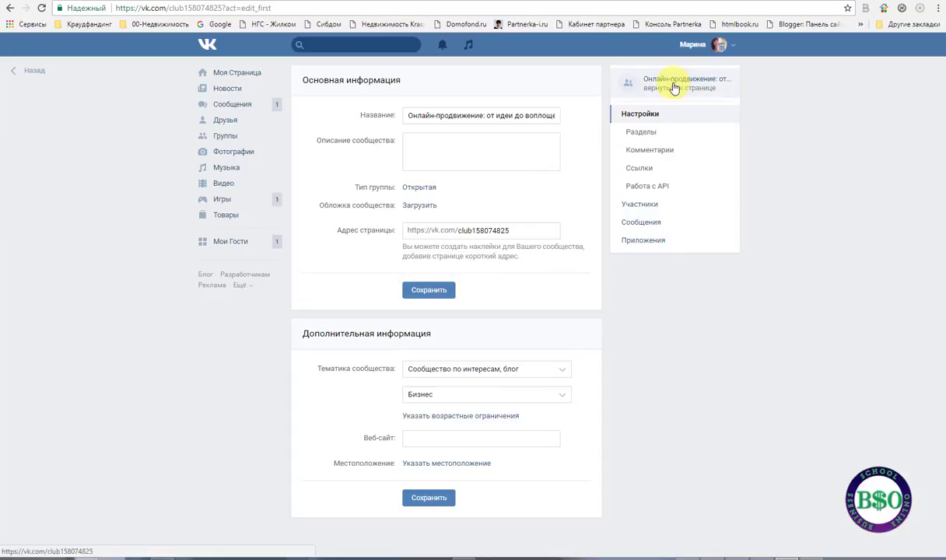
Fill the community description with the four lines under "2. Описание" in the Notepad++ notes, and review the group type options
click(416, 142)
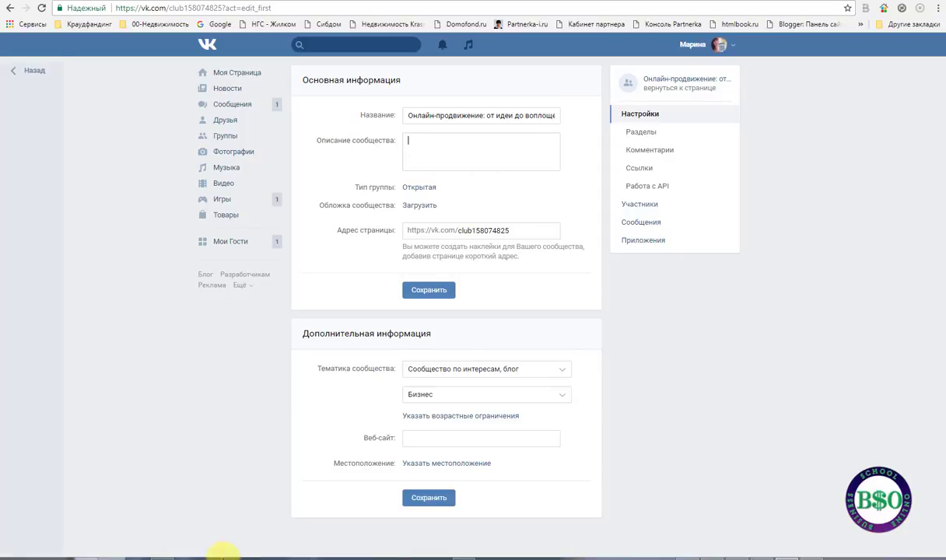
click(165, 557)
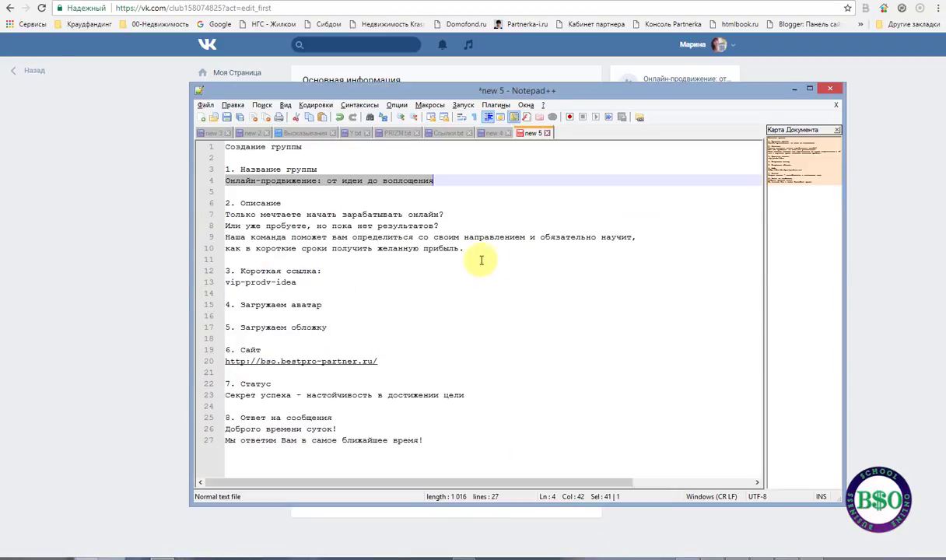
drag(465, 247, 225, 214)
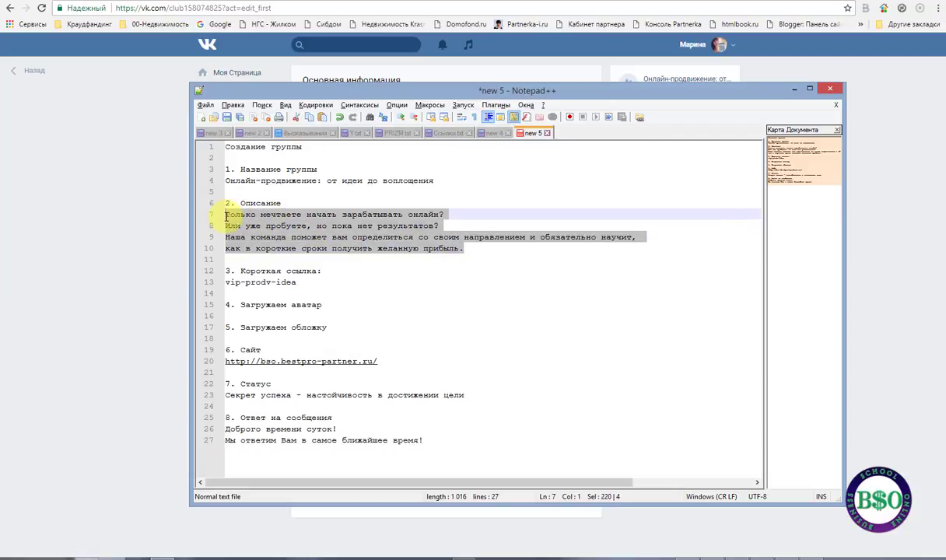
click(793, 89)
text(Только мечтаете начать зарабатывать онлайн? Или уже пробуете, но пока нет результатов? Наша команда поможет вам определиться со своим направлением и обязательно научит, как в короткие сроки получить желанную прибыль.)
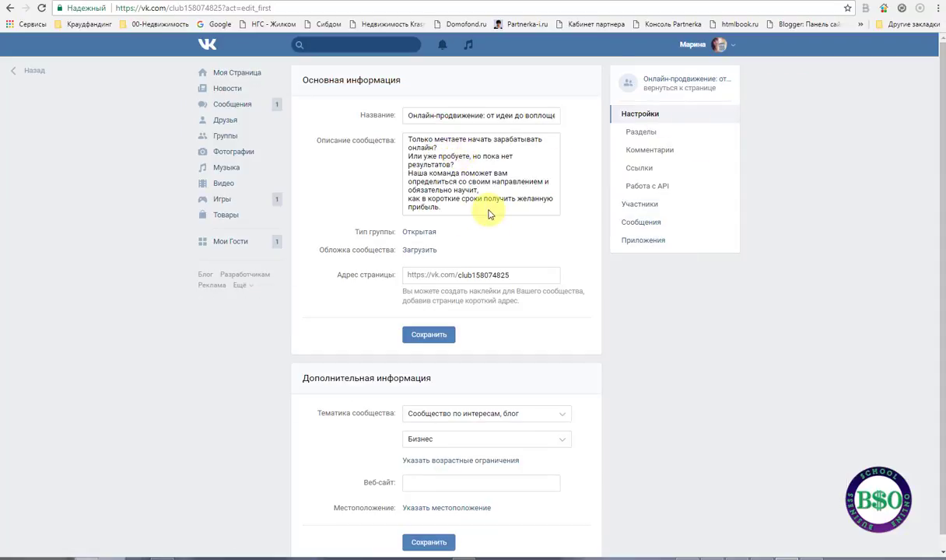
click(421, 233)
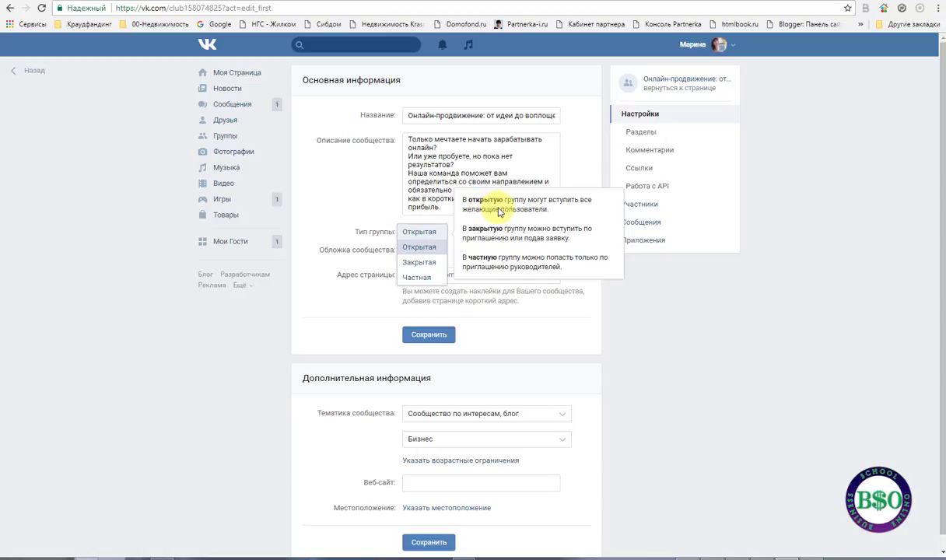
click(347, 188)
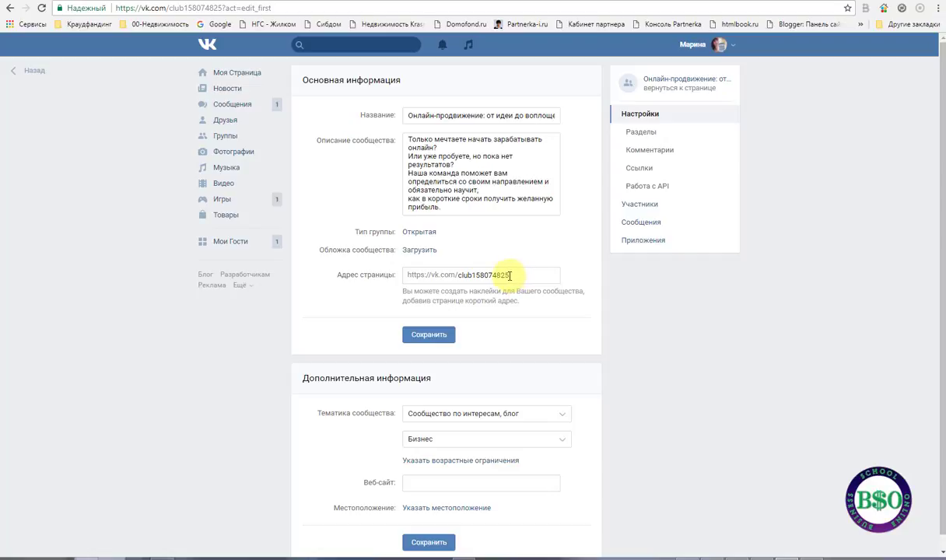
Replace the community's page address with the short name vipprodvidea and save the basic information
drag(510, 276, 459, 277)
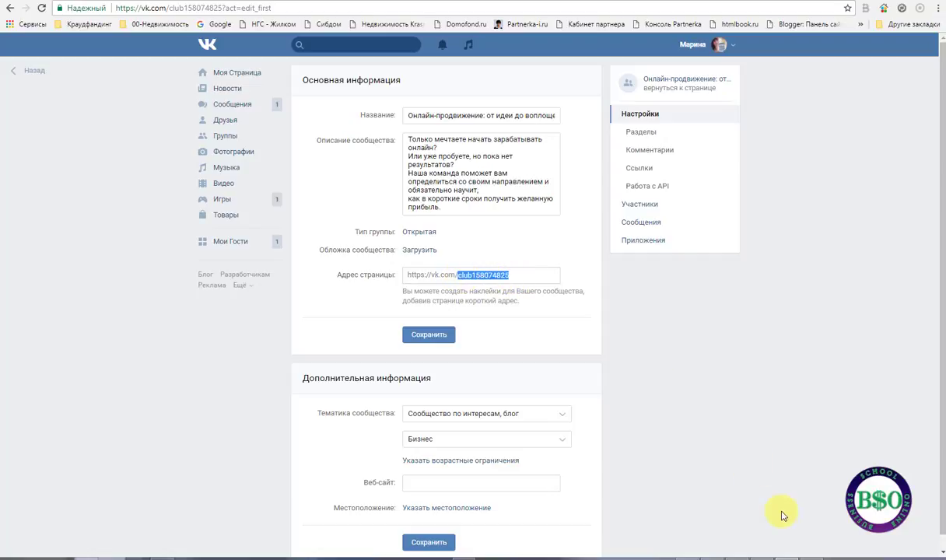
click(161, 557)
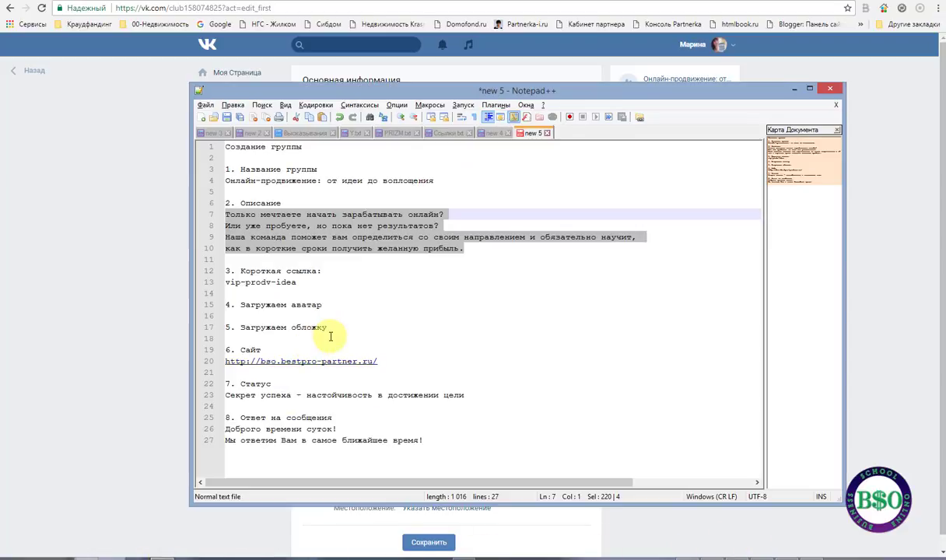
drag(298, 282, 219, 283)
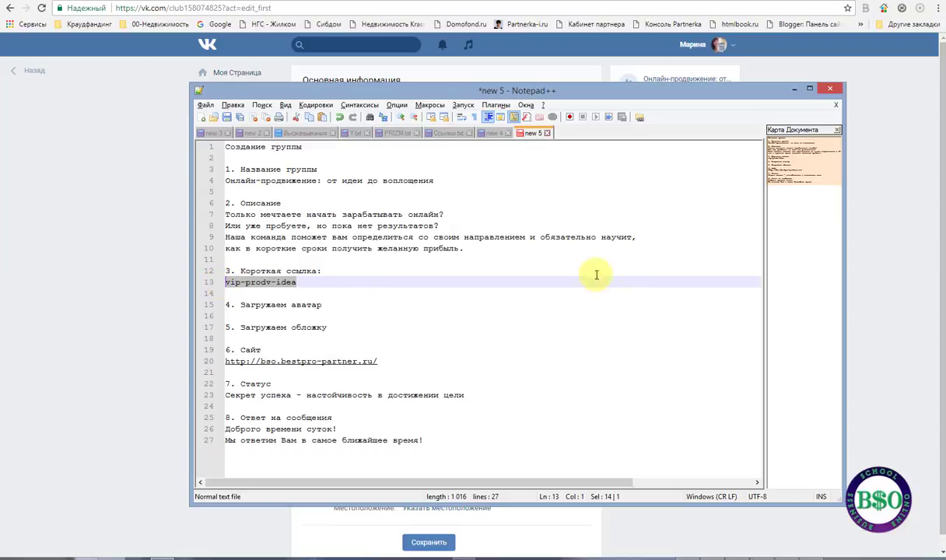
click(794, 89)
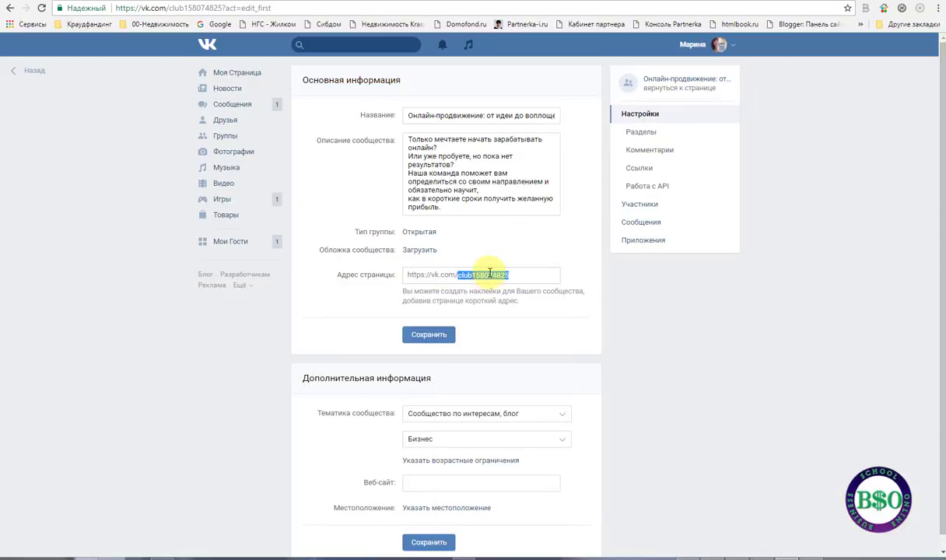
click(512, 273)
drag(514, 273, 458, 276)
text(vipprodvidea)
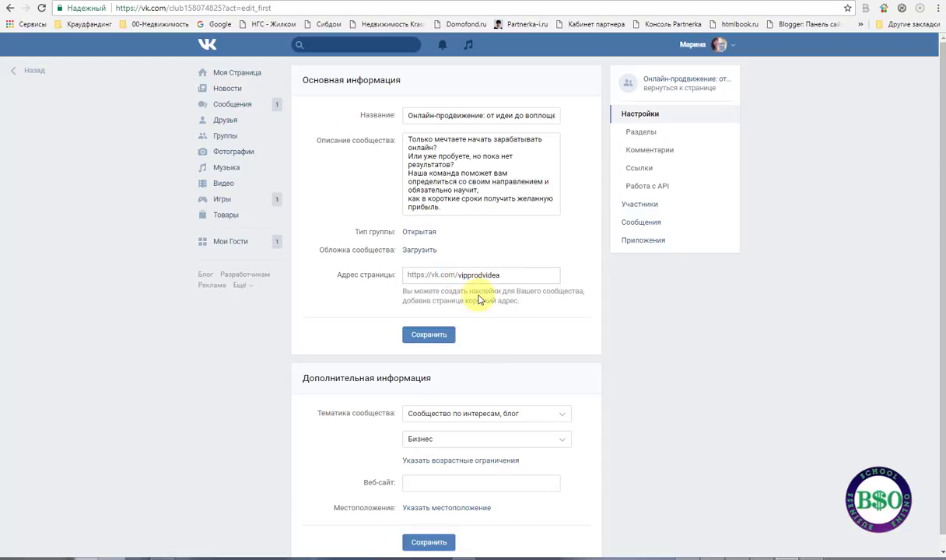
click(428, 335)
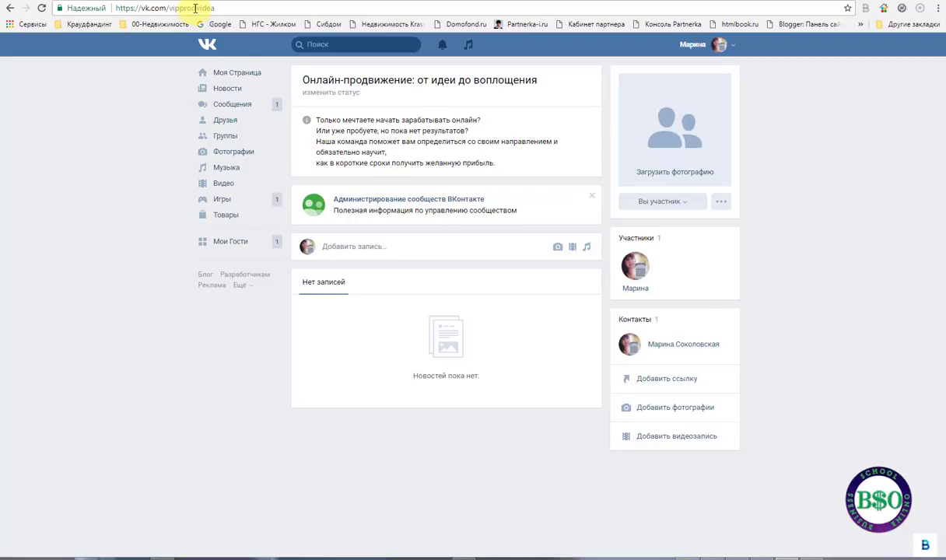
drag(171, 8, 225, 9)
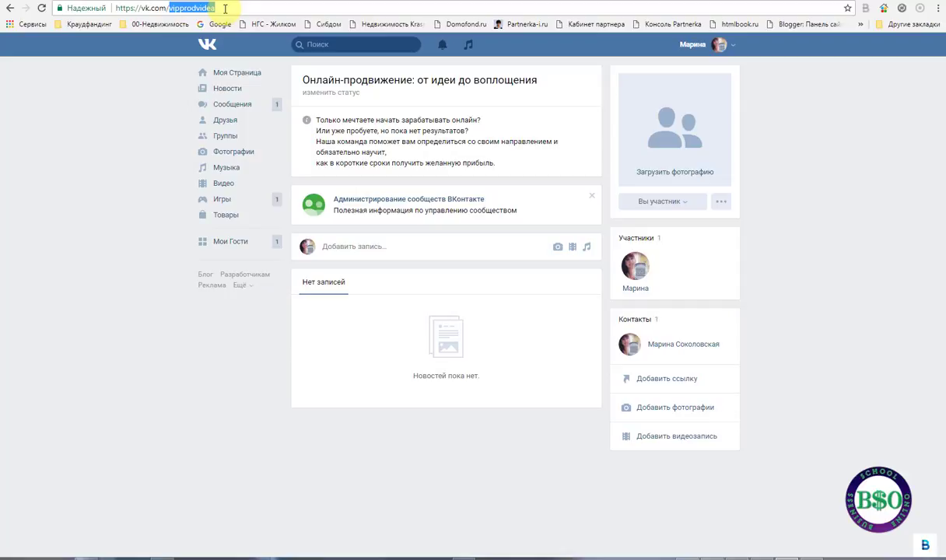
click(225, 9)
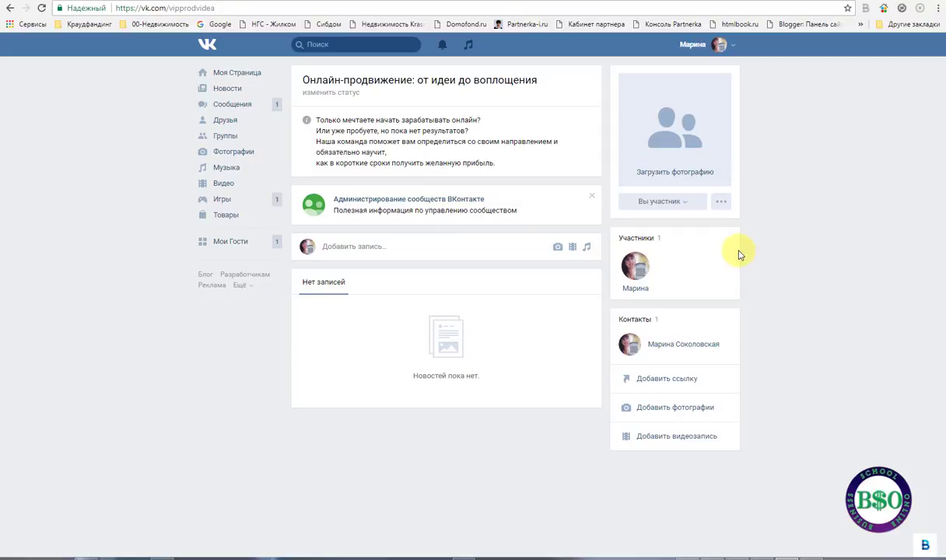
click(723, 204)
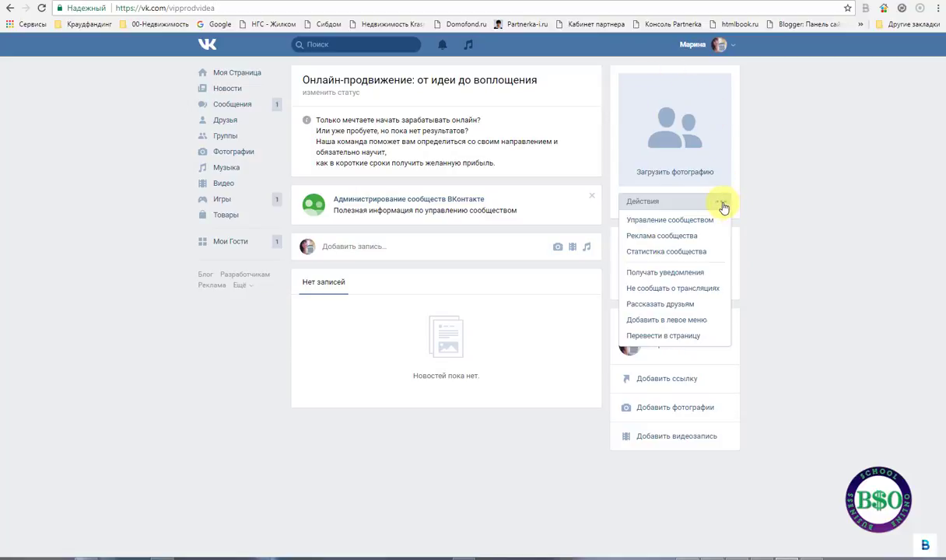
click(678, 225)
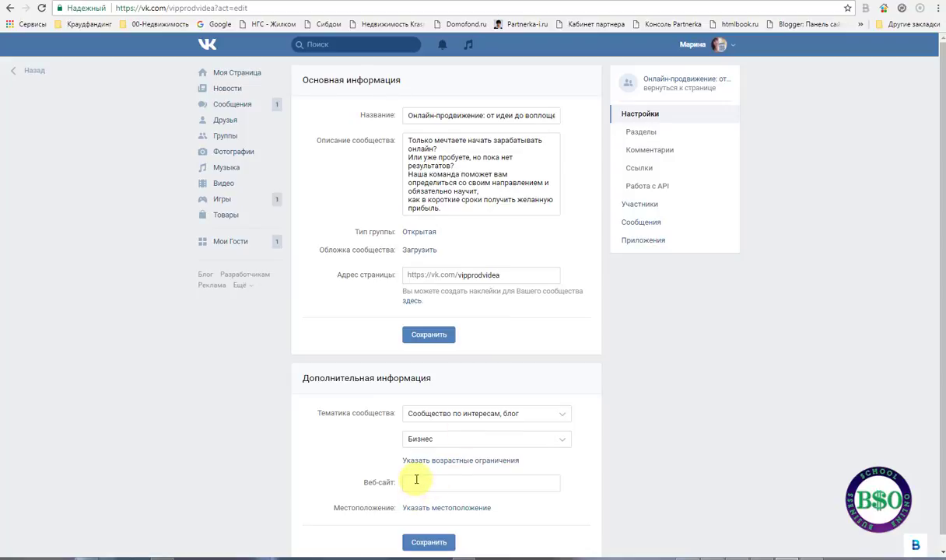
click(162, 558)
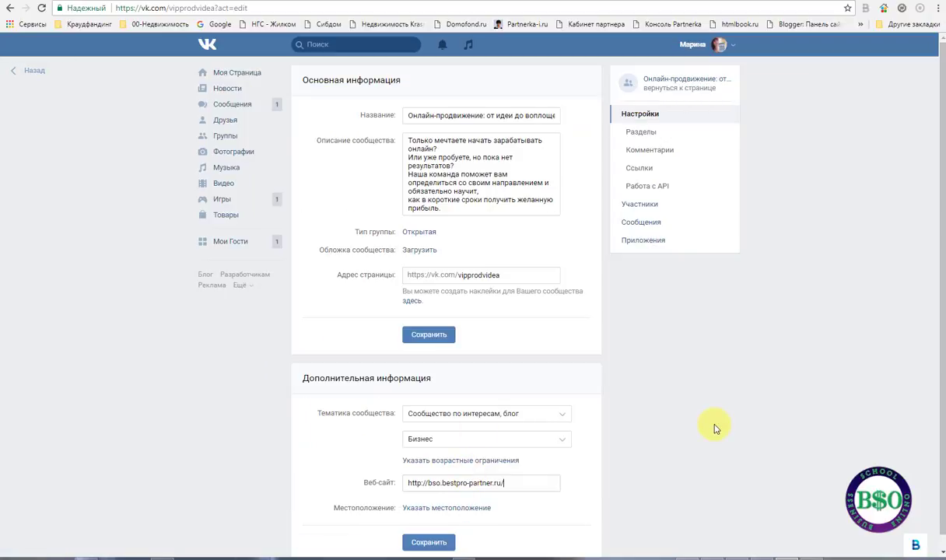
Upload Обложка.jpg as the community cover, save it with the full image area, and return to the community page
click(410, 254)
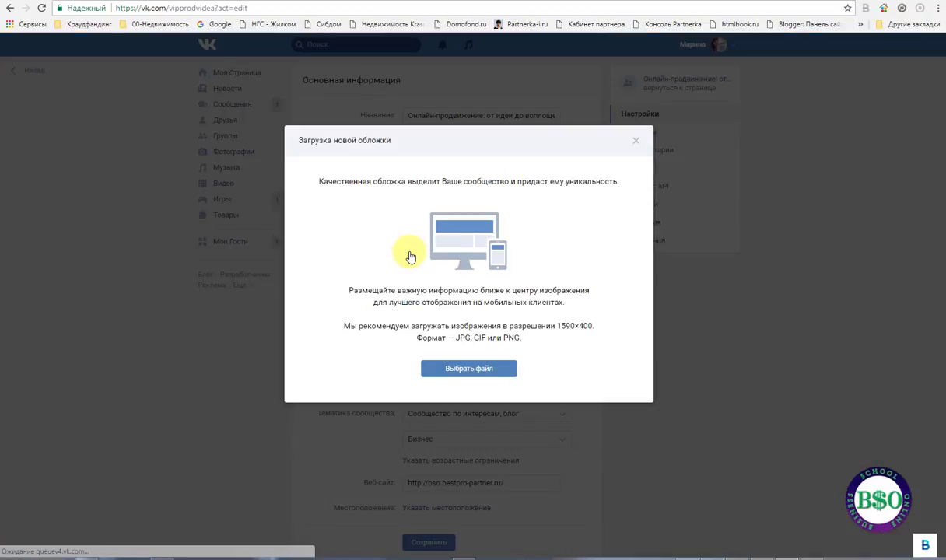
click(470, 378)
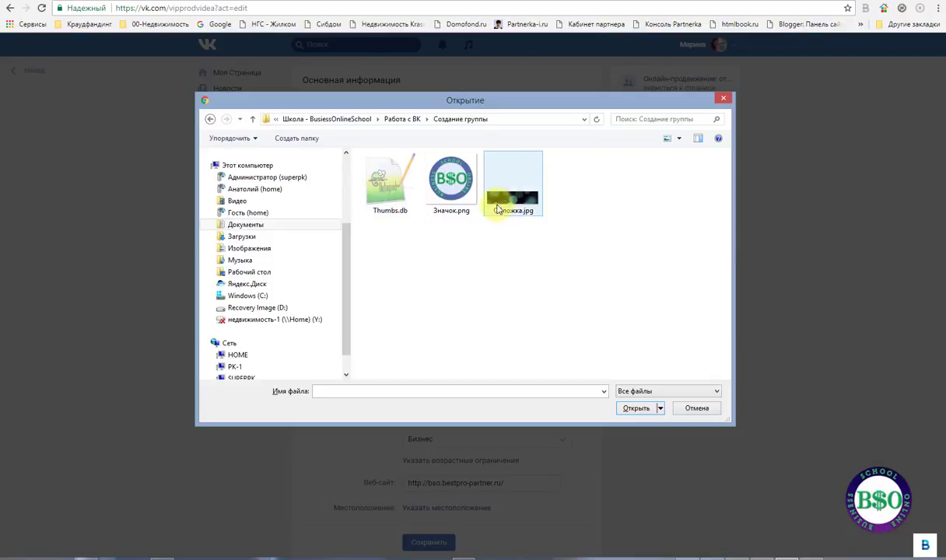
click(500, 204)
click(637, 410)
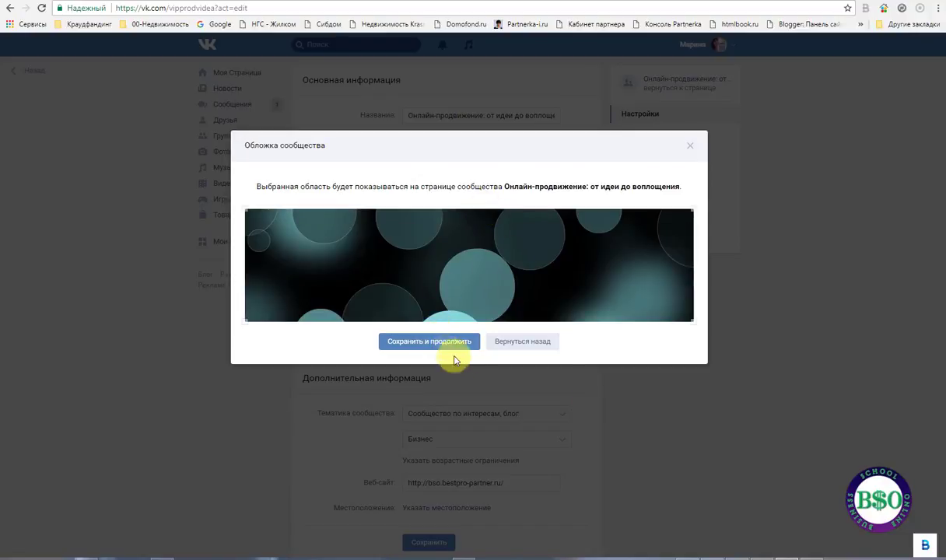
click(433, 344)
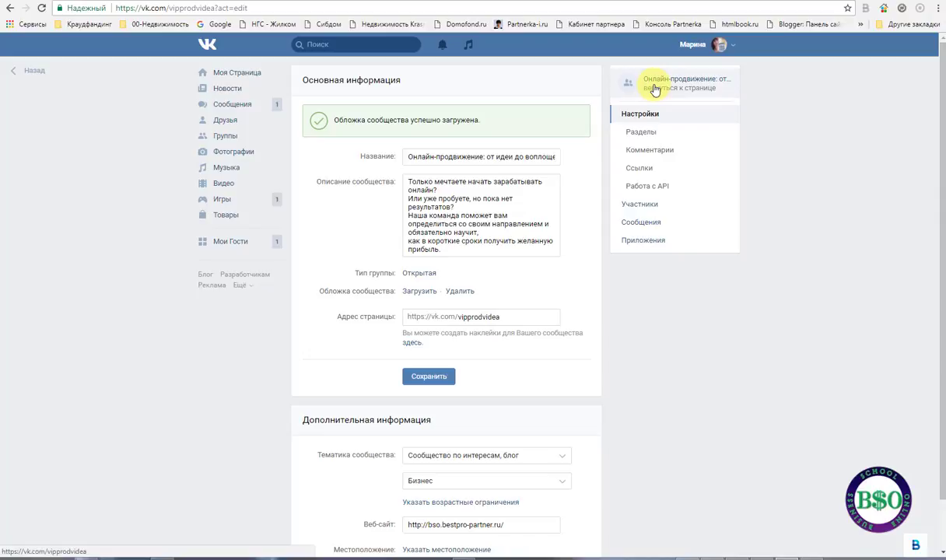
click(712, 91)
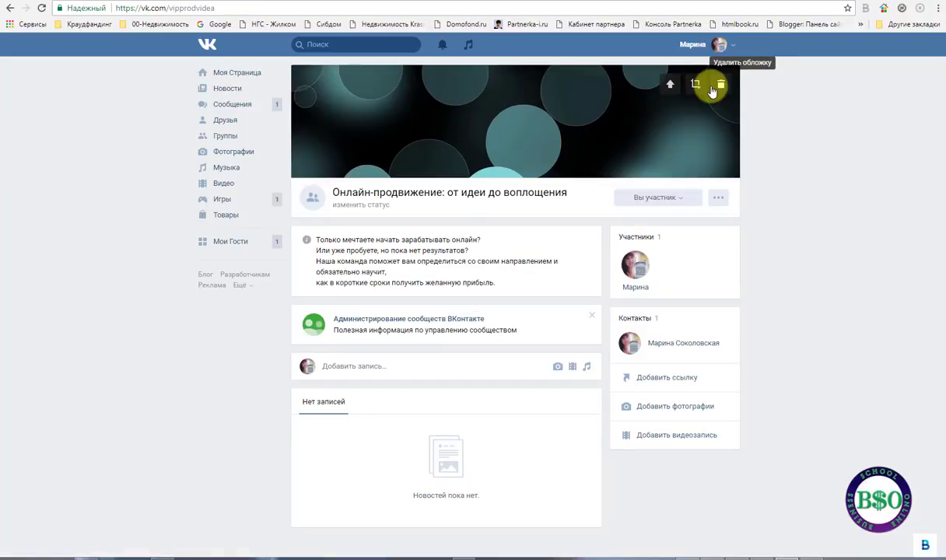
mouse_move(557, 77)
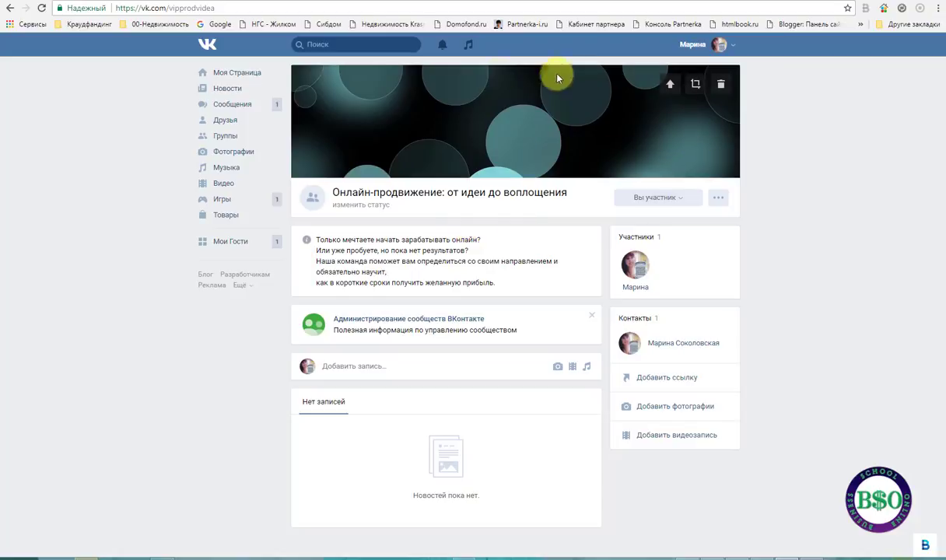
Upload Значок.png as the community's photo, slightly enlarge the crop area, and save the photo and its thumbnail
mouse_move(316, 204)
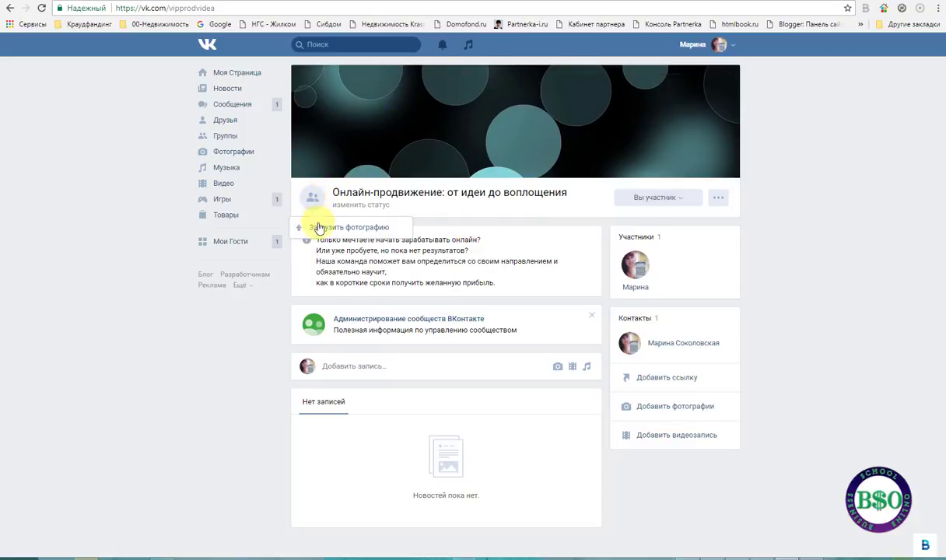
click(324, 233)
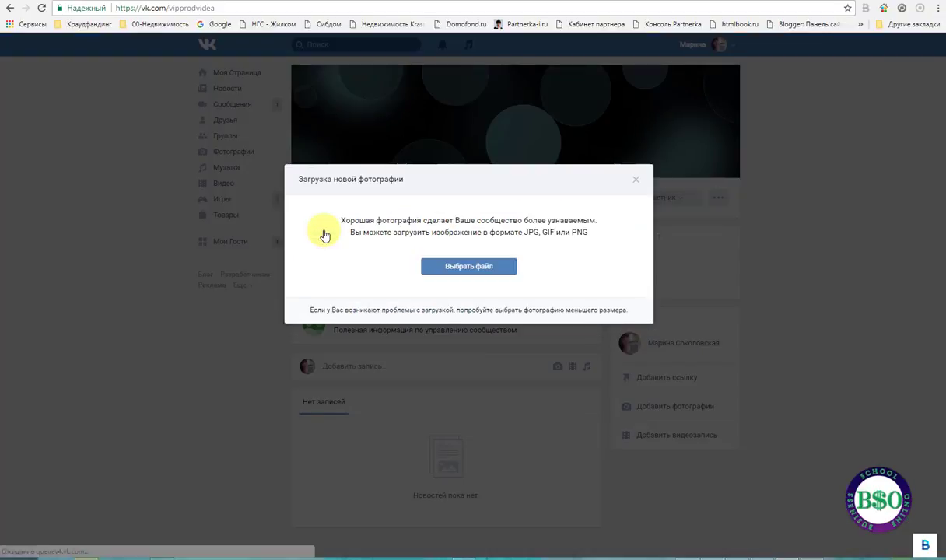
click(469, 267)
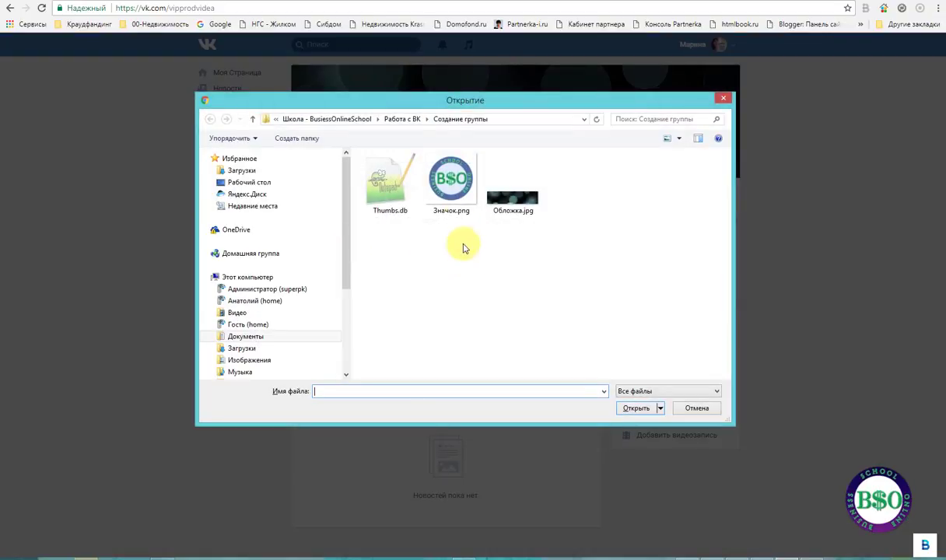
click(457, 184)
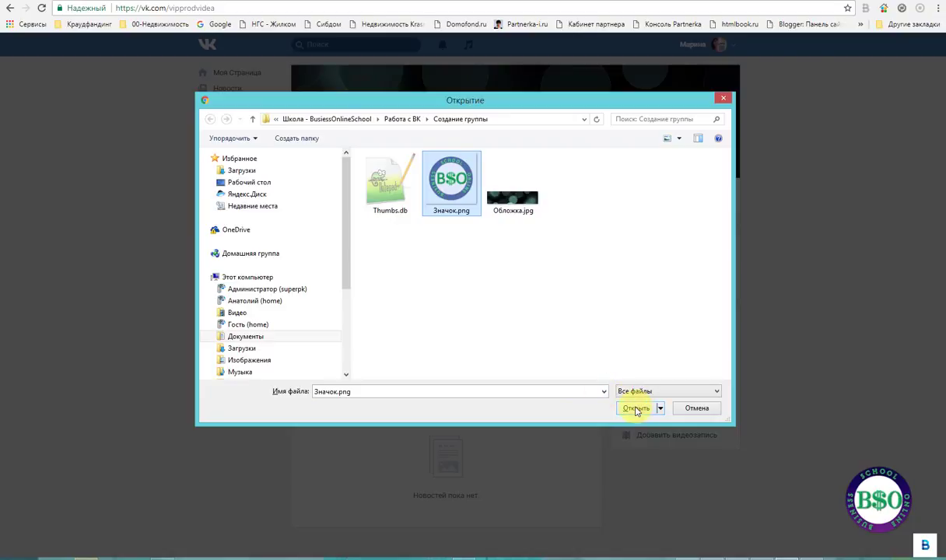
click(637, 407)
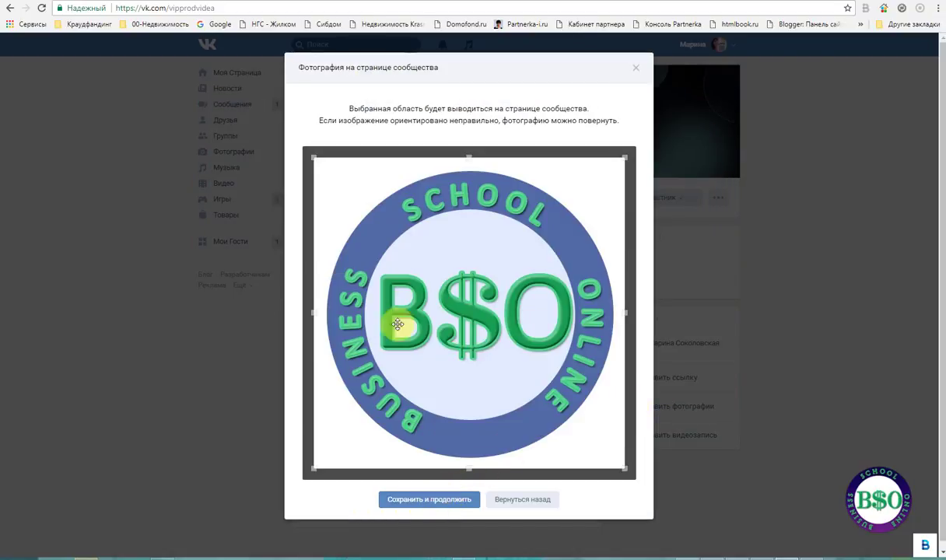
mouse_move(315, 158)
mouse_down()
mouse_move(336, 169)
mouse_move(315, 156)
mouse_up()
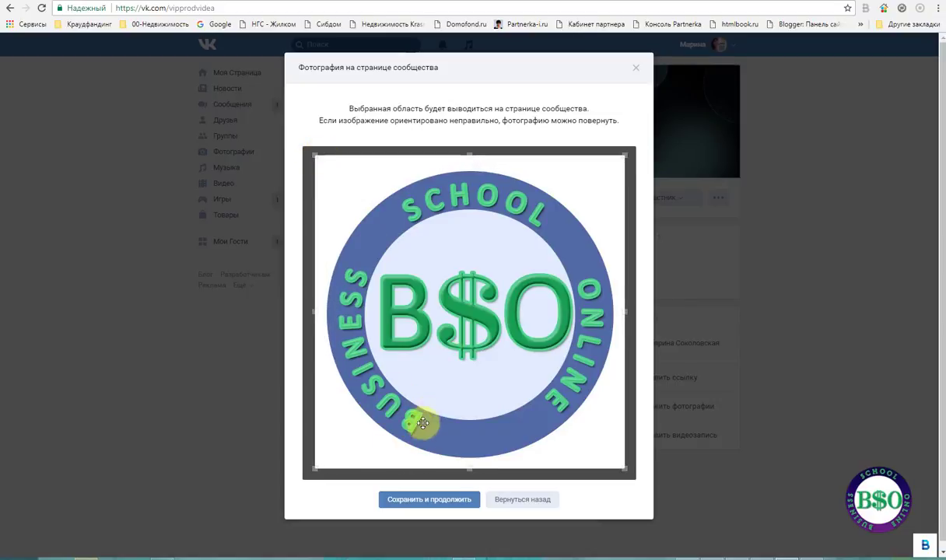
click(430, 502)
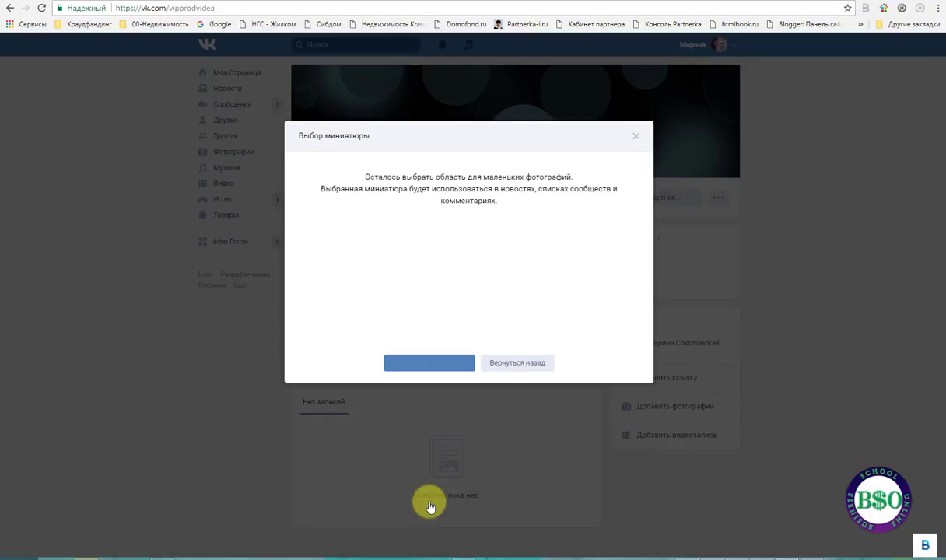
click(451, 363)
mouse_move(391, 121)
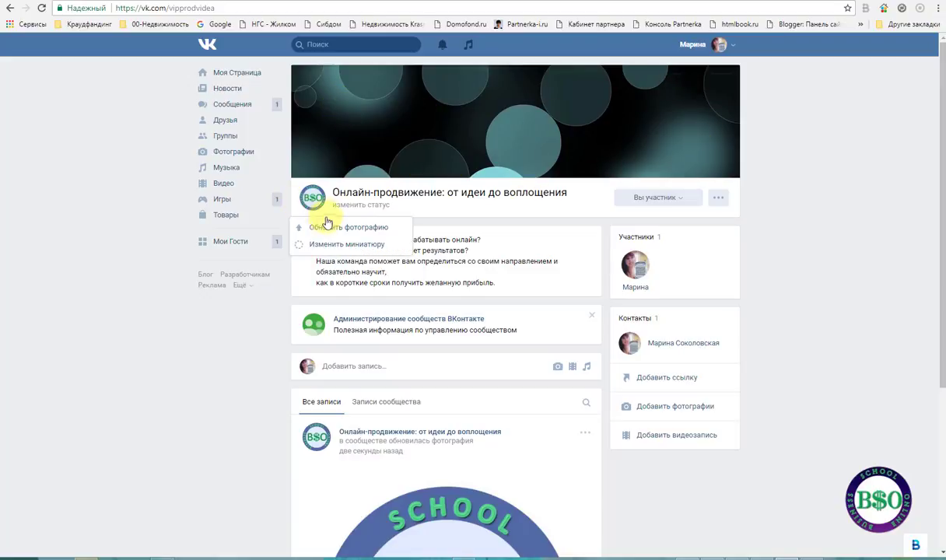
Set the community's wall (Стена) to Закрытая in the sections settings of community management and save the change
scroll(510, 354, down, 3)
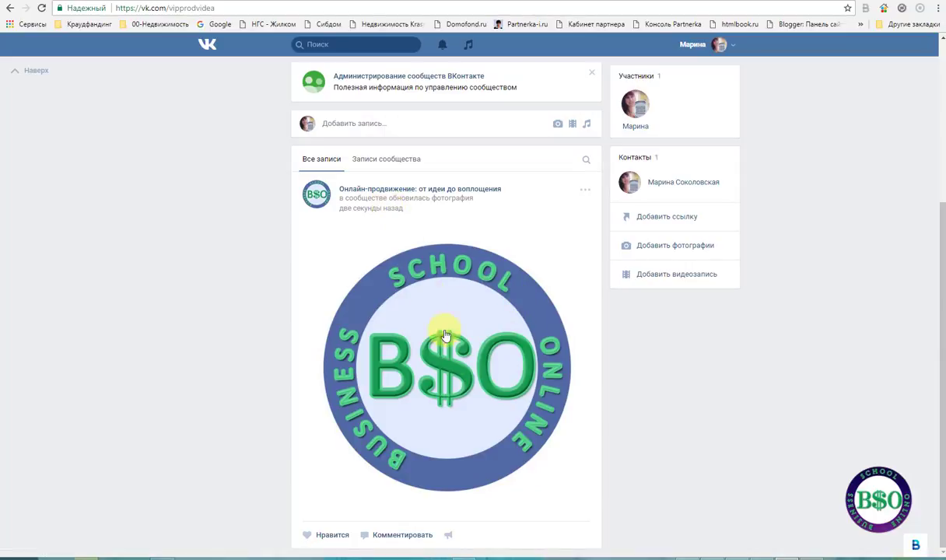
scroll(452, 350, up, 3)
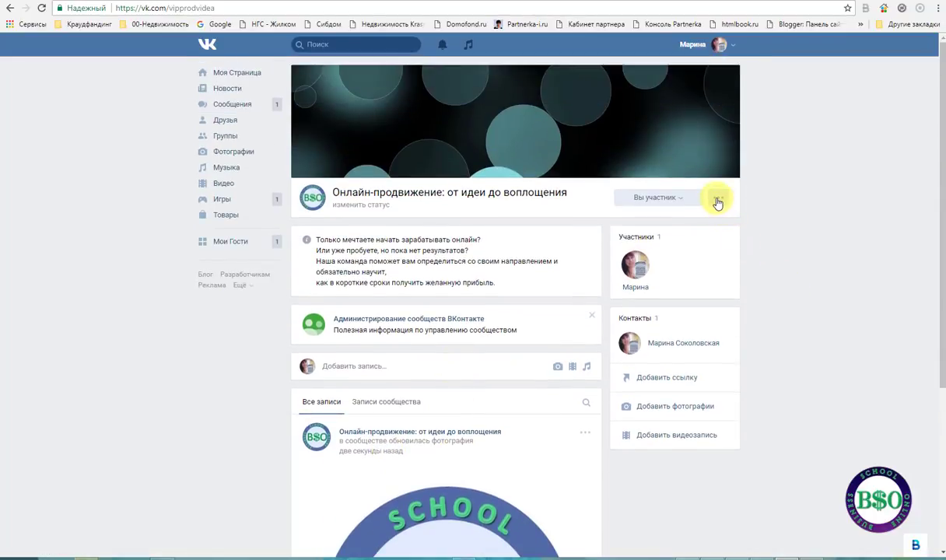
mouse_move(719, 204)
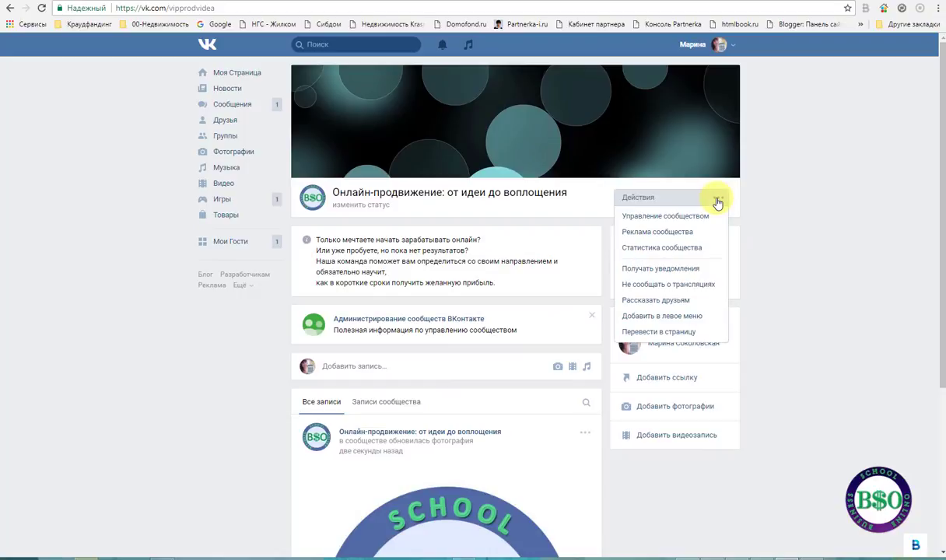
click(665, 219)
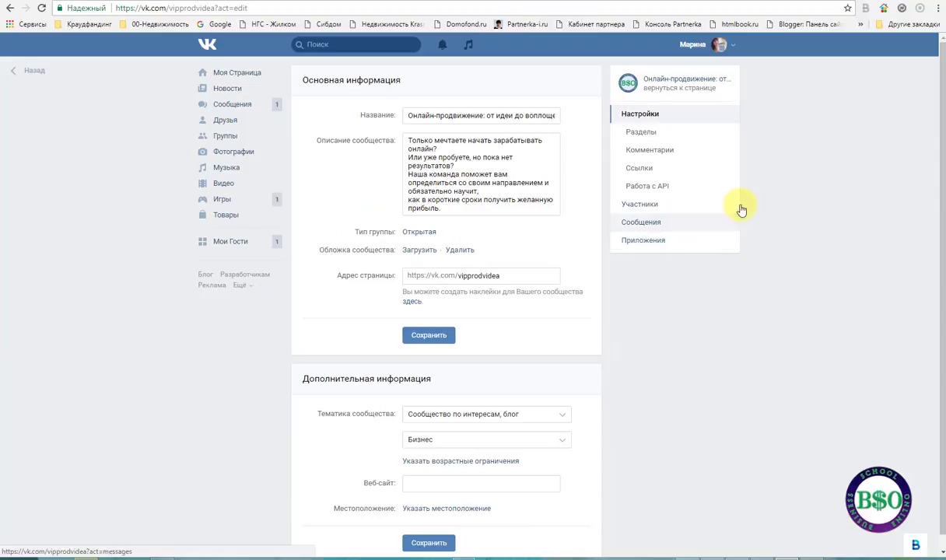
click(636, 134)
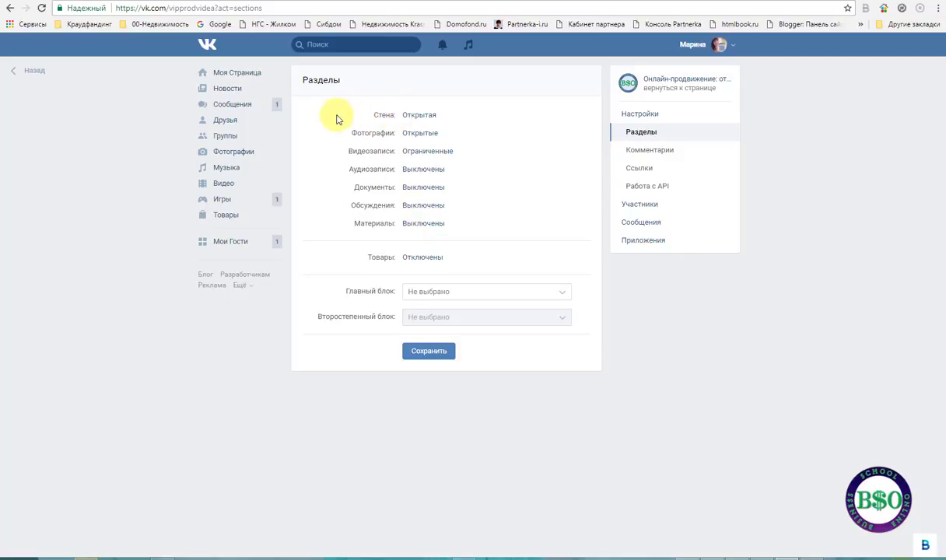
click(417, 118)
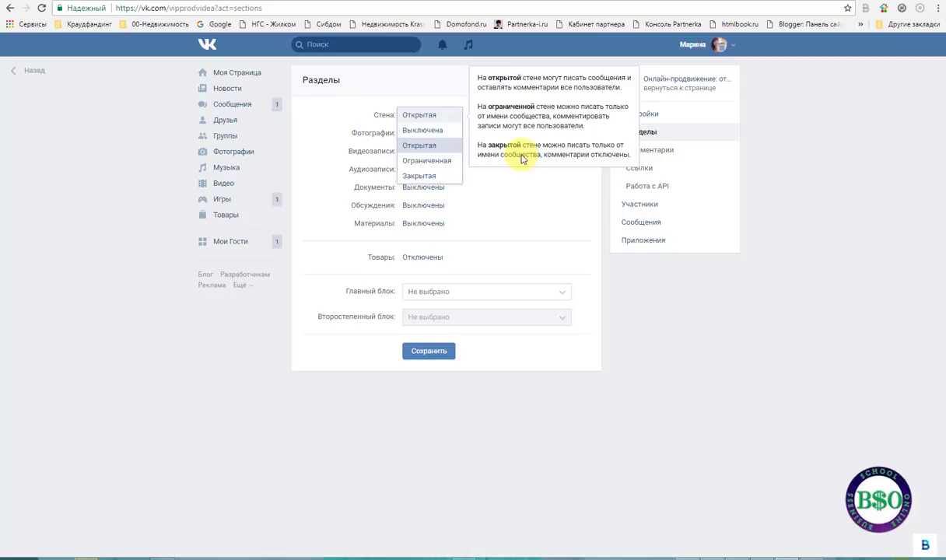
click(415, 177)
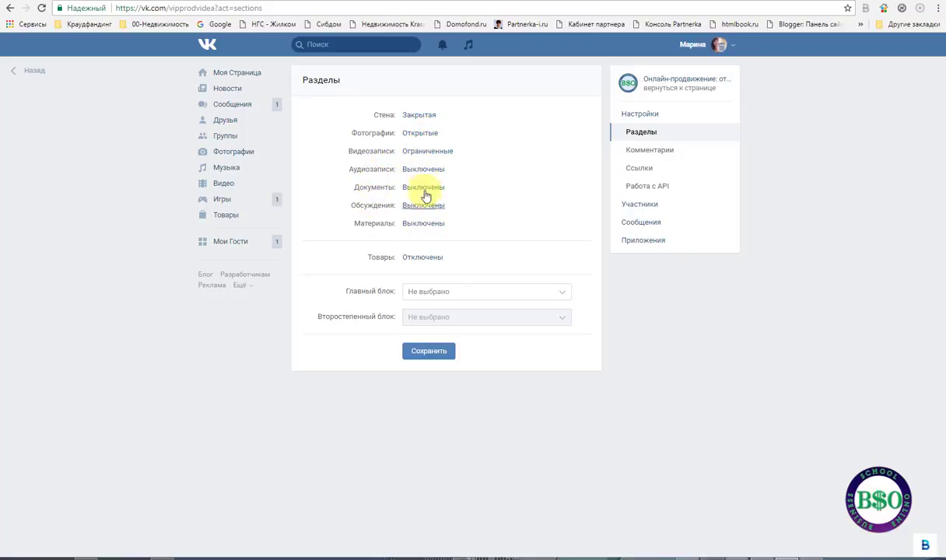
click(425, 352)
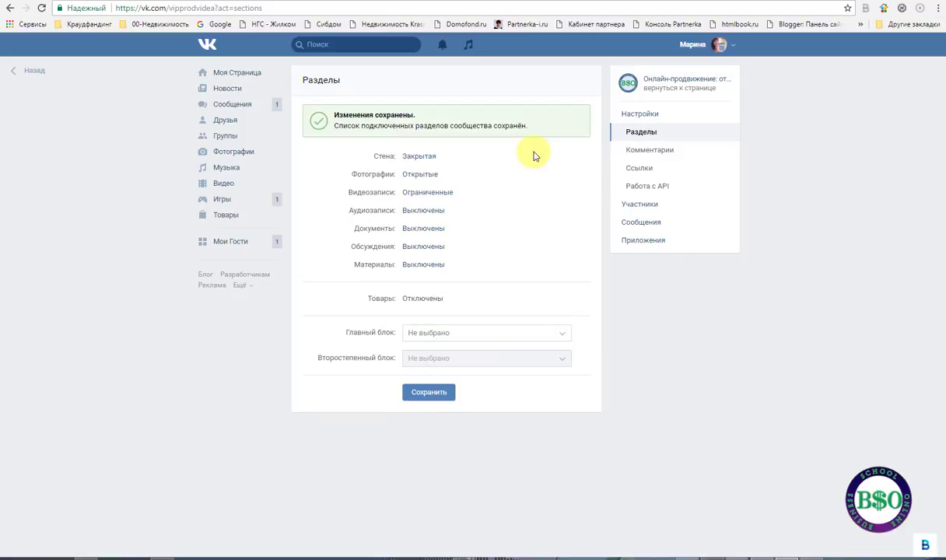
Enable the obscene-language filter (Включить фильтр нецензурных выражений) for the community's comments and save the setting
click(667, 154)
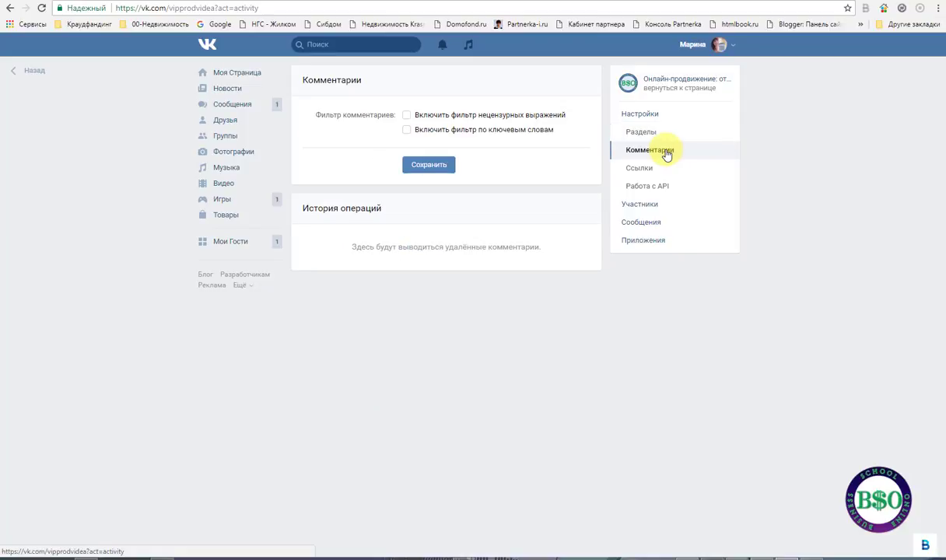
click(407, 117)
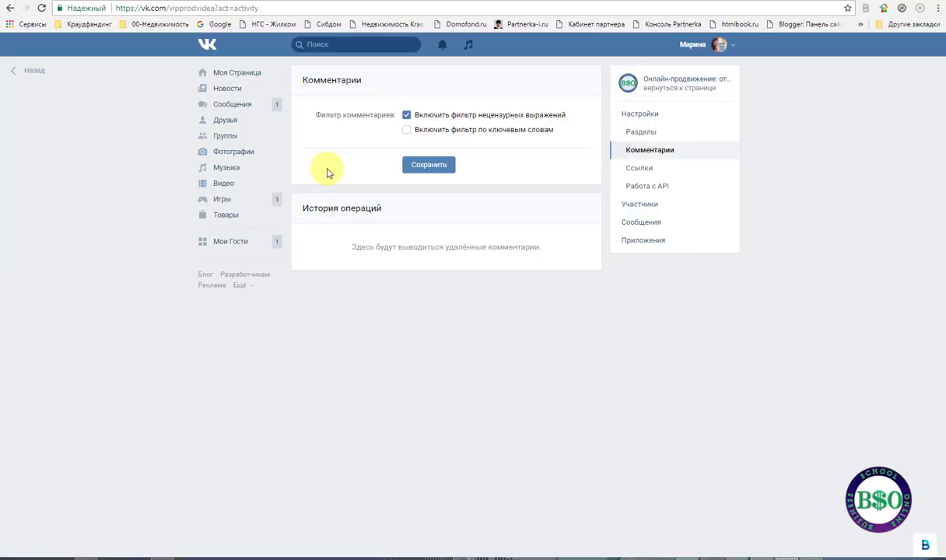
click(428, 167)
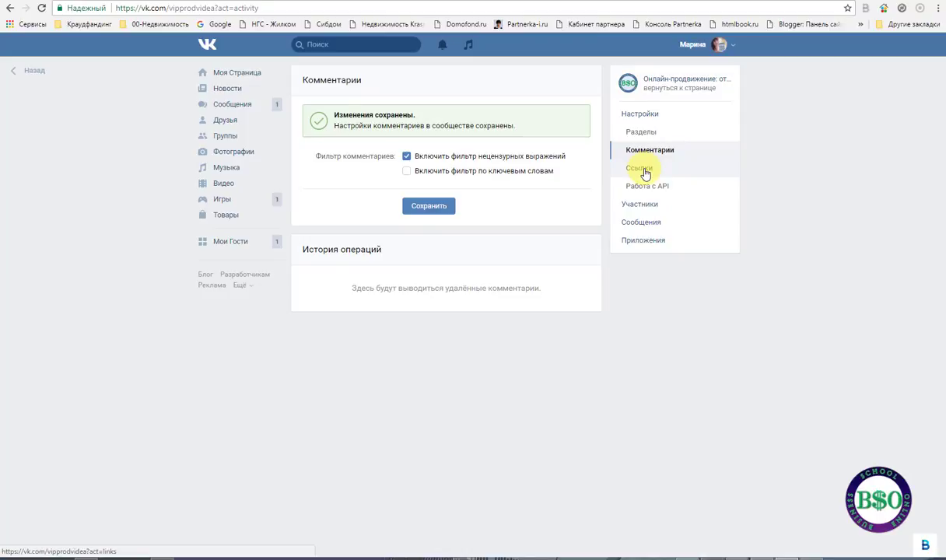
click(640, 168)
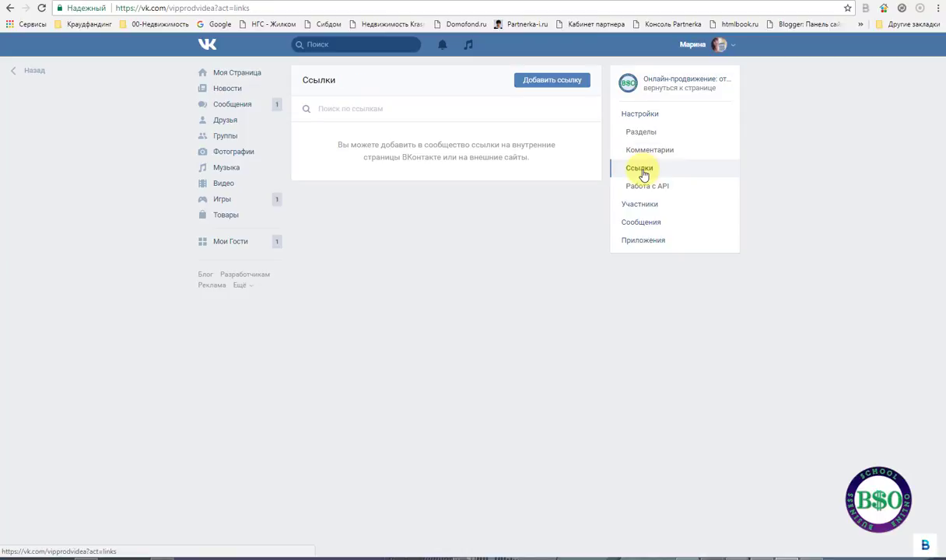
click(543, 84)
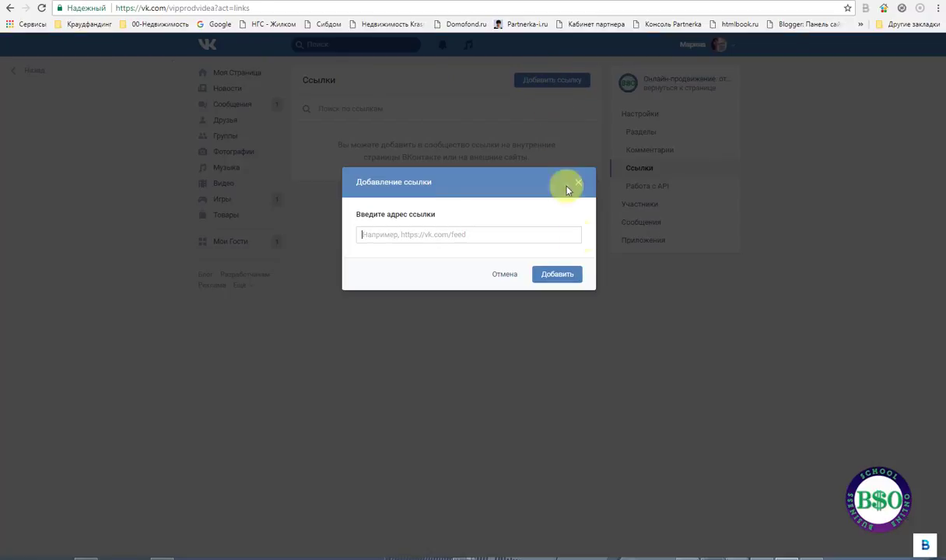
text(http://bso.bestpro-partner.ru/)
click(555, 276)
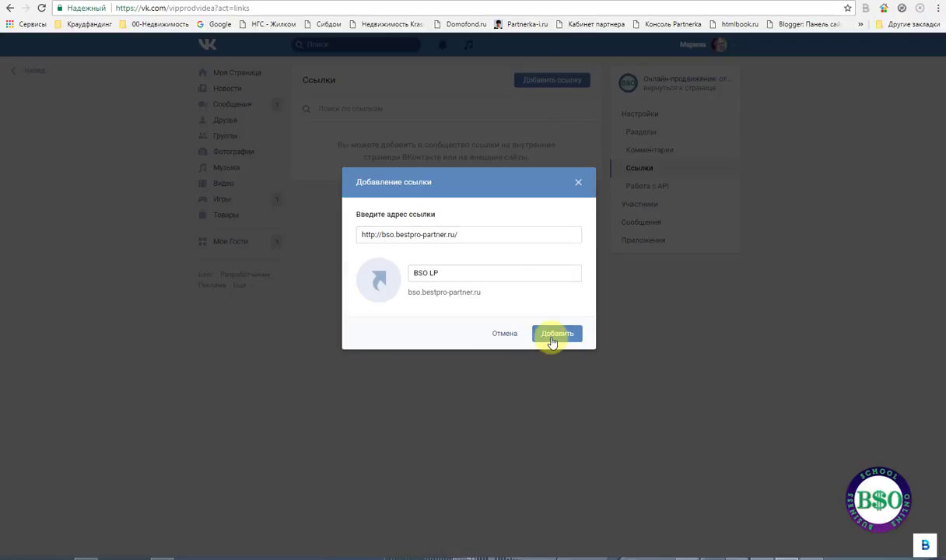
click(549, 339)
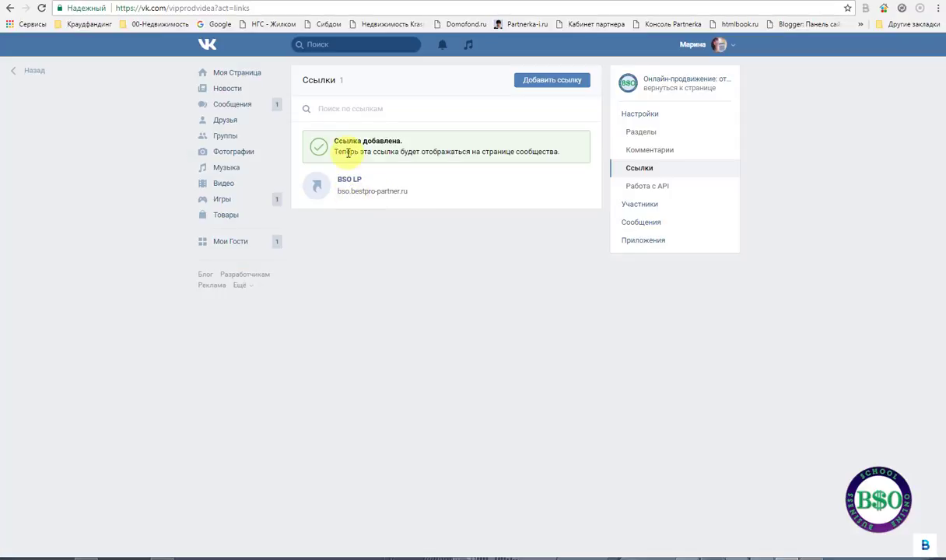
View the community's member list, and set the community messages (Сообщения сообщества) to Включены
click(653, 210)
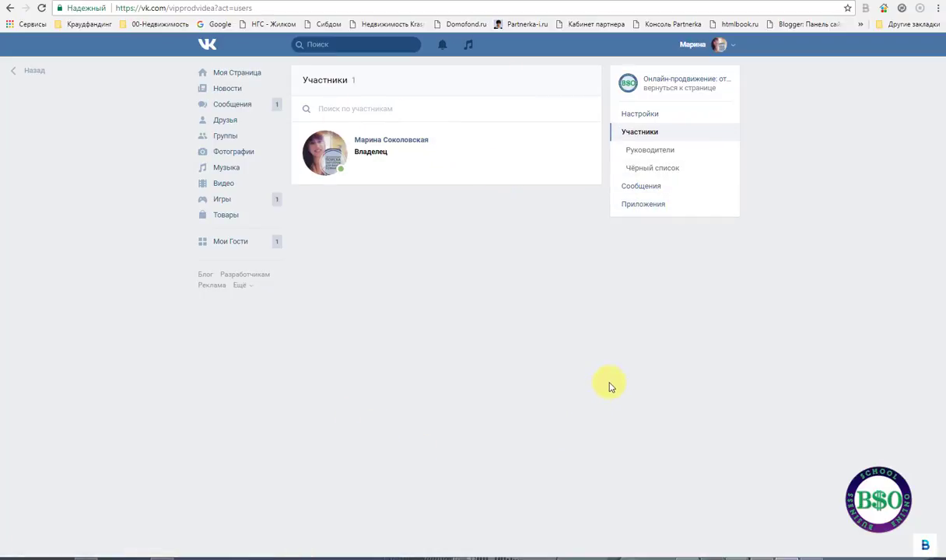
click(637, 191)
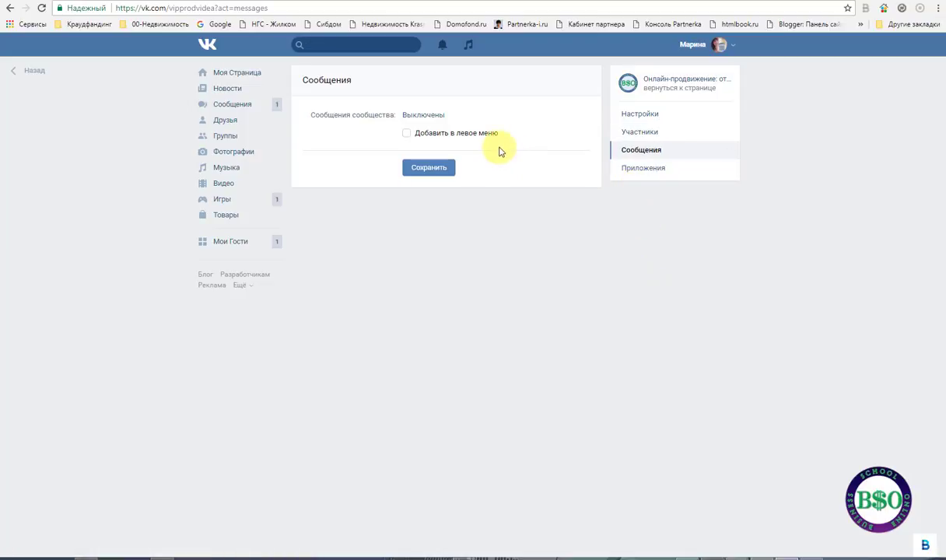
click(436, 119)
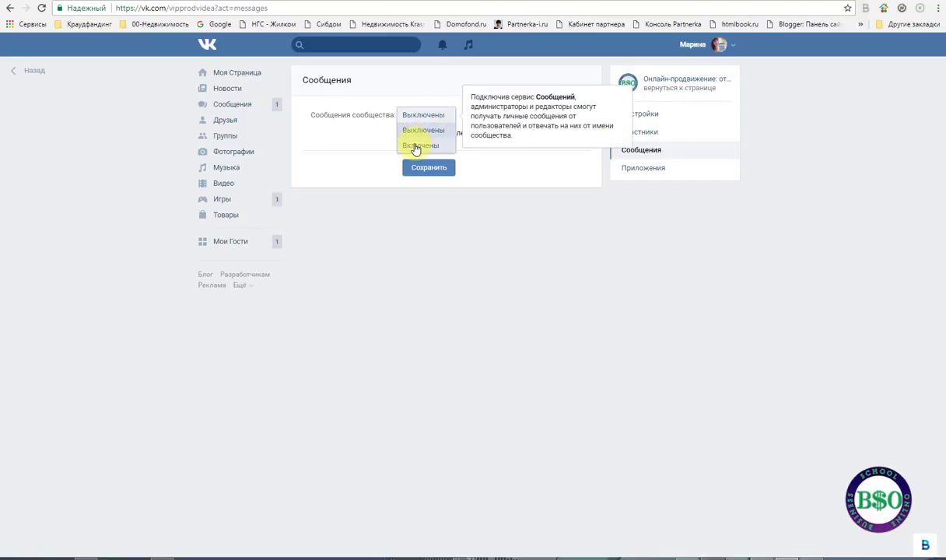
click(417, 146)
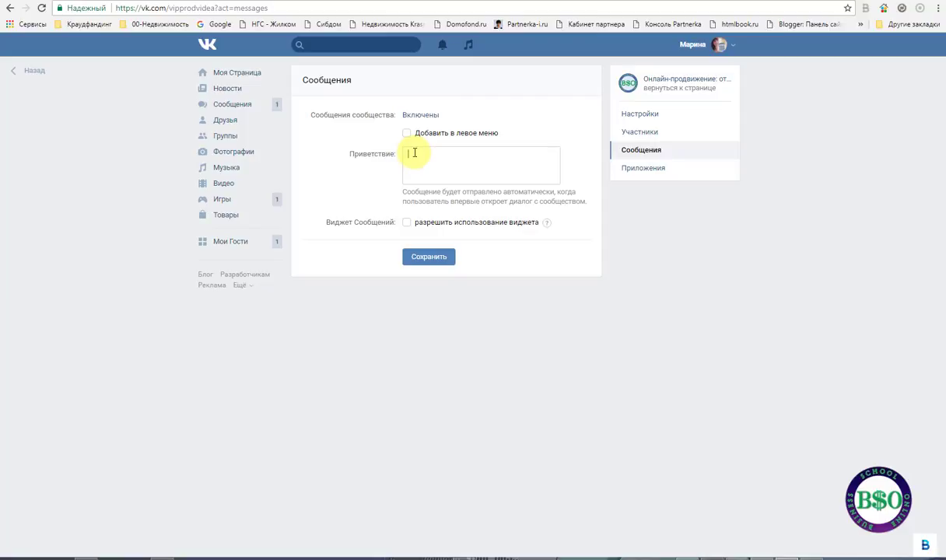
Copy the greeting "Доброго времени суток! Мы ответим Вам в самое ближайшее время!" from the notes, enable Добавить в левое меню and save the message settings
click(418, 152)
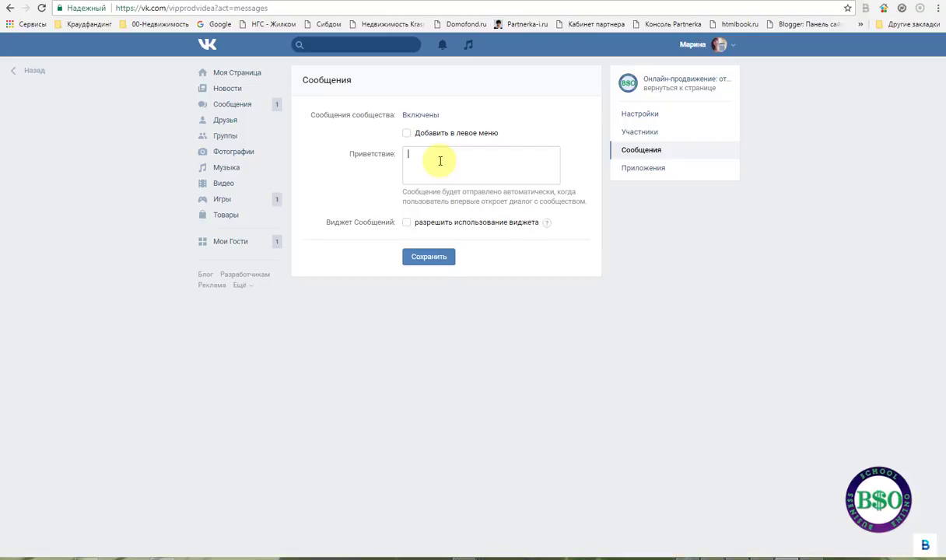
click(154, 552)
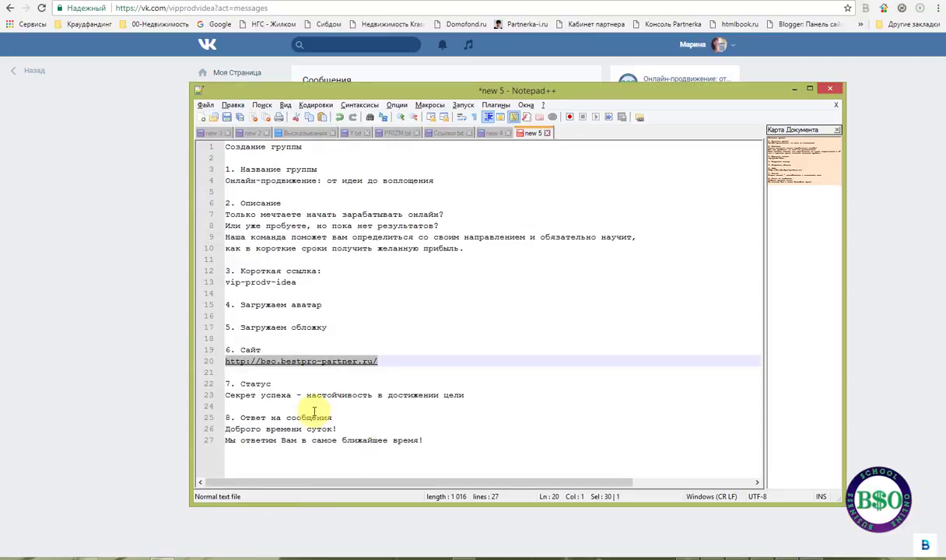
drag(424, 440, 225, 431)
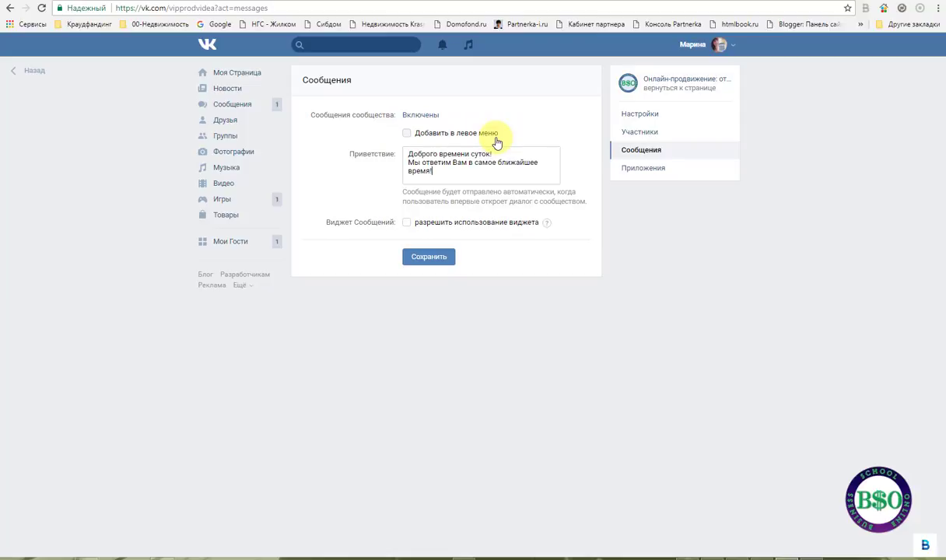
click(408, 135)
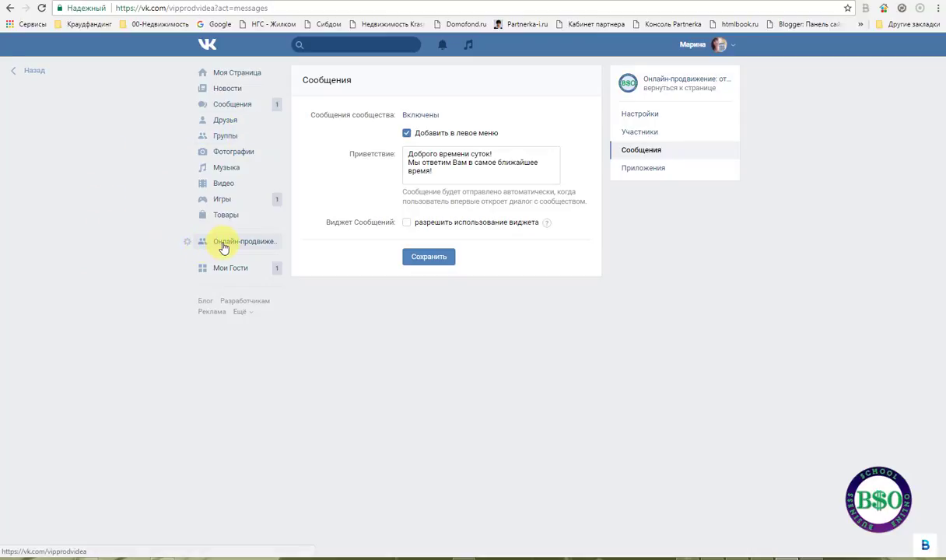
click(437, 263)
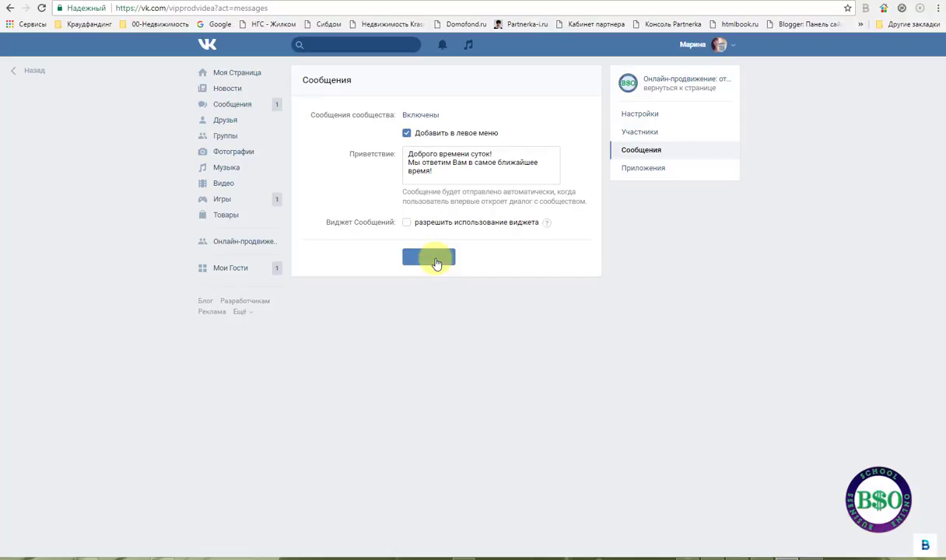
Return to the community page and review its cover, avatar, description, wall post, links and contacts
click(682, 85)
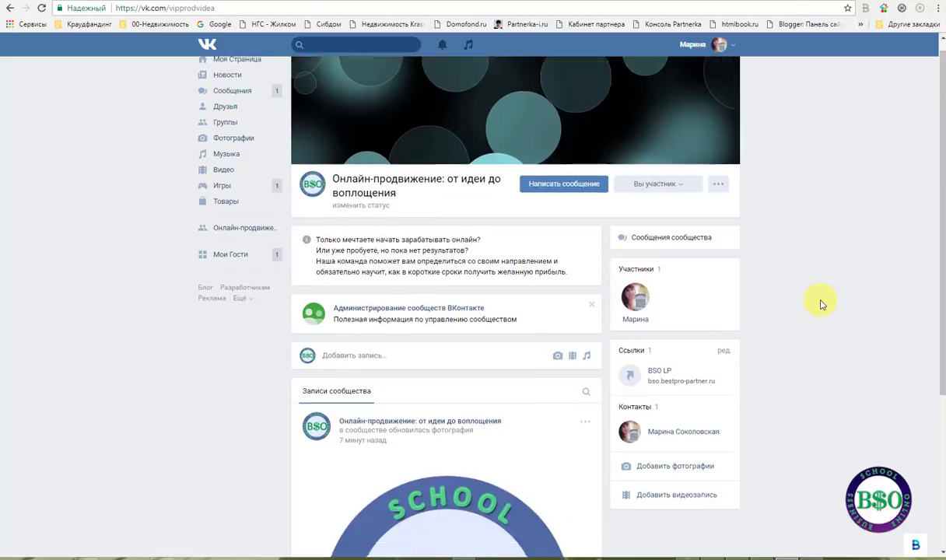
scroll(819, 302, down, 3)
scroll(819, 301, up, 3)
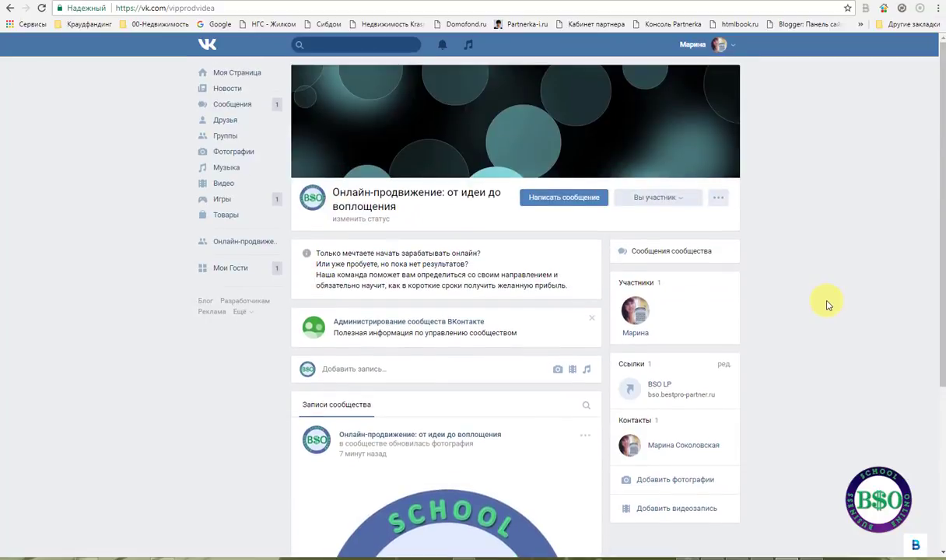
mouse_move(347, 150)
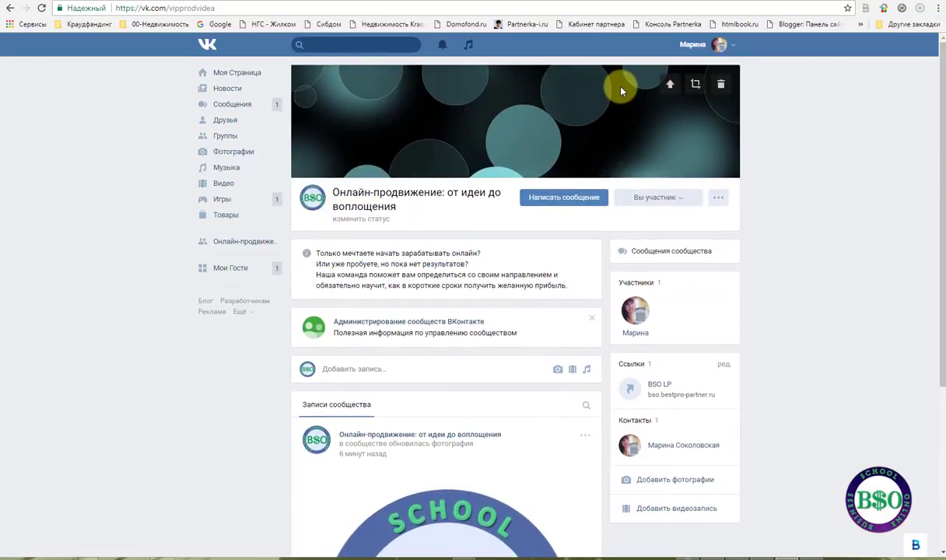
mouse_move(311, 200)
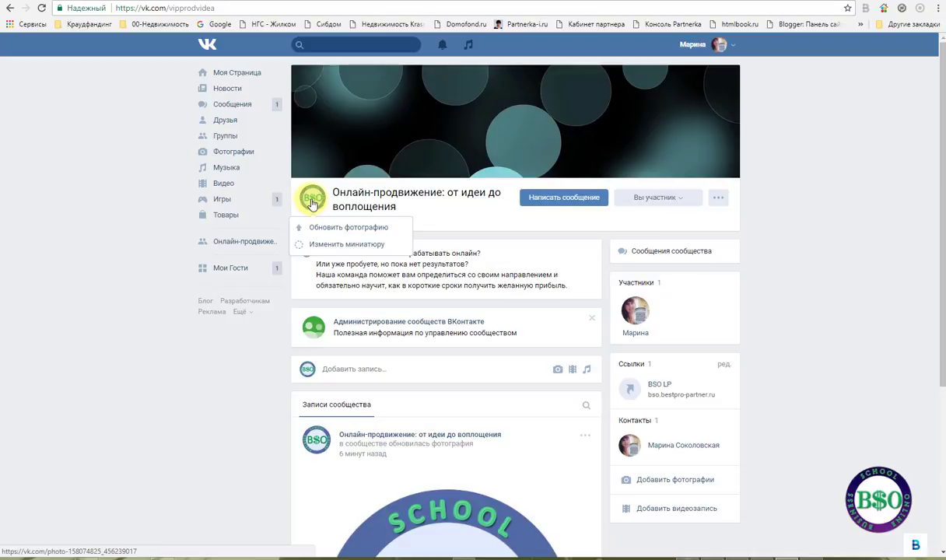
scroll(447, 361, down, 2)
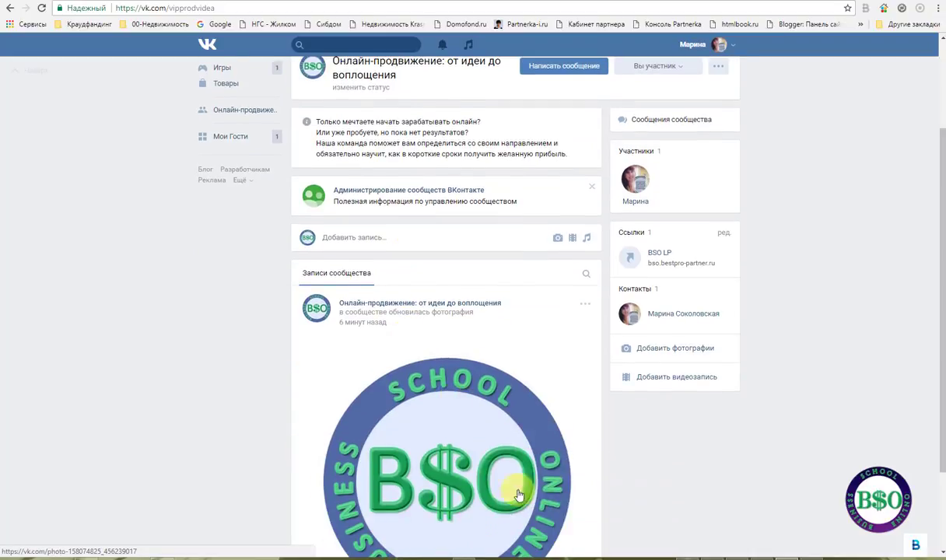
scroll(257, 385, down, 2)
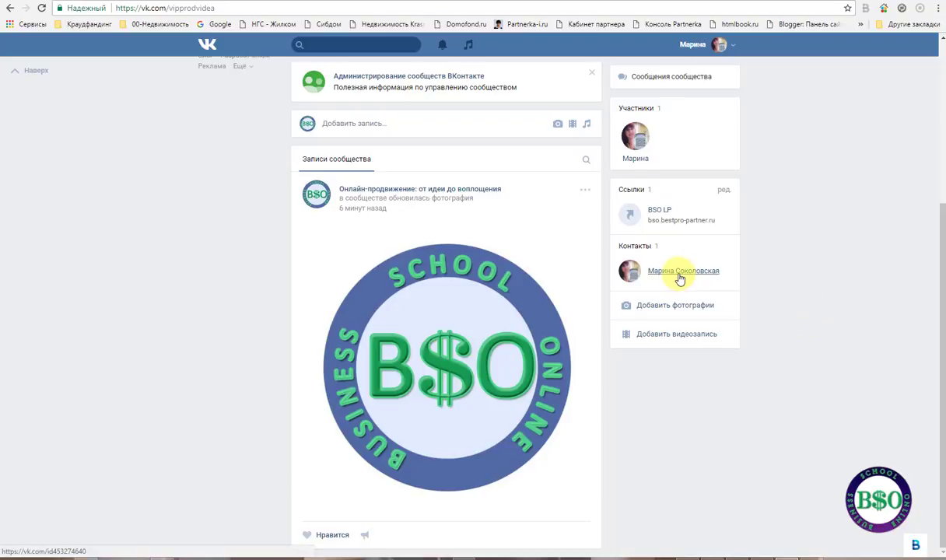
scroll(803, 363, up, 3)
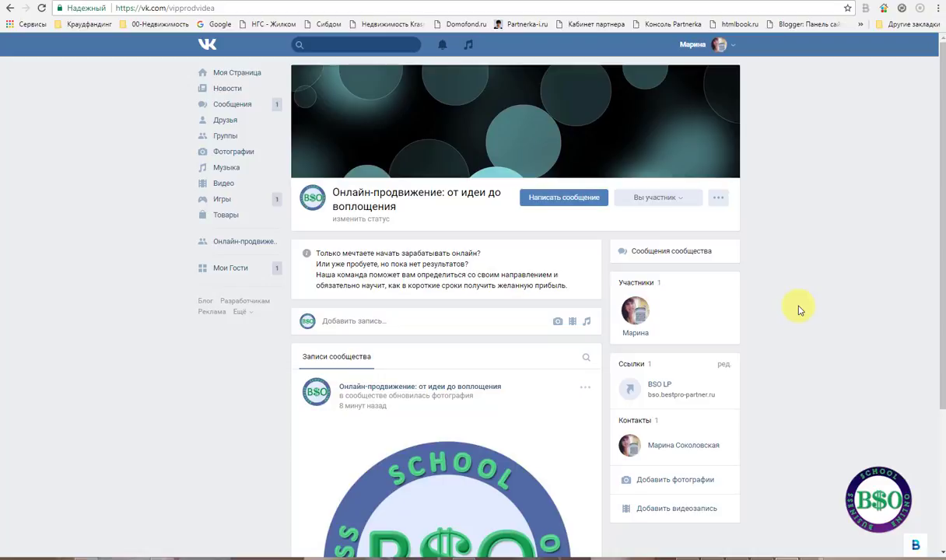
scroll(801, 311, down, 2)
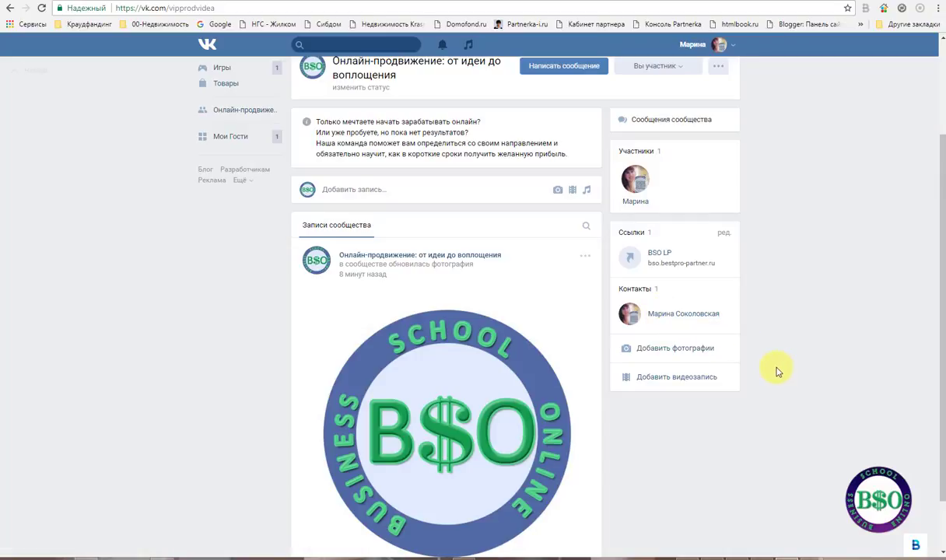
scroll(776, 372, up, 2)
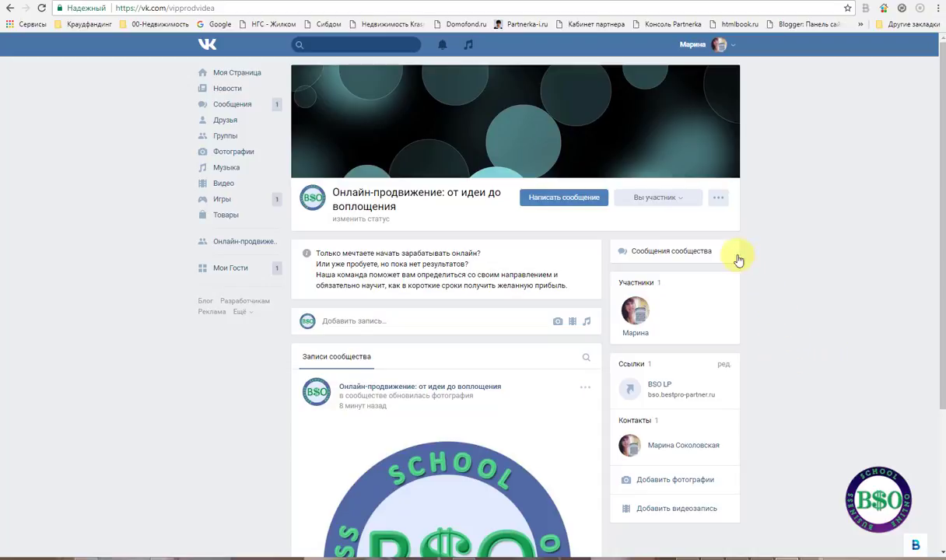
Open the friend invitation list for the community, send an invitation to the first friend listed, and close the list
click(678, 205)
click(680, 199)
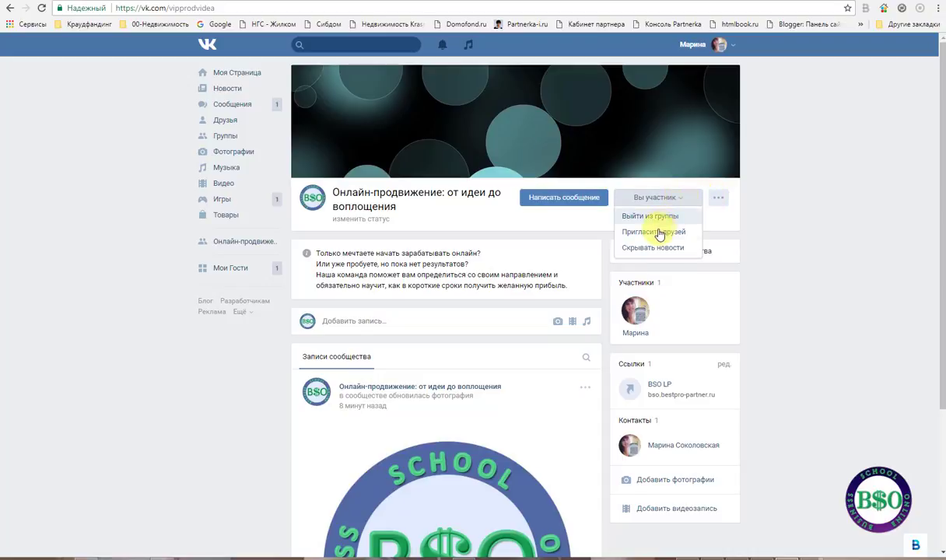
click(658, 232)
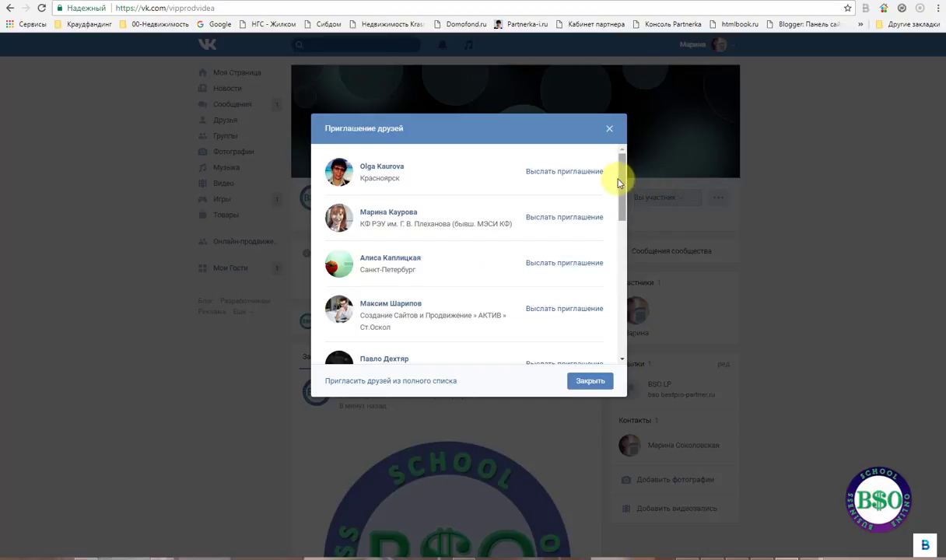
drag(623, 186, 611, 170)
drag(622, 191, 618, 165)
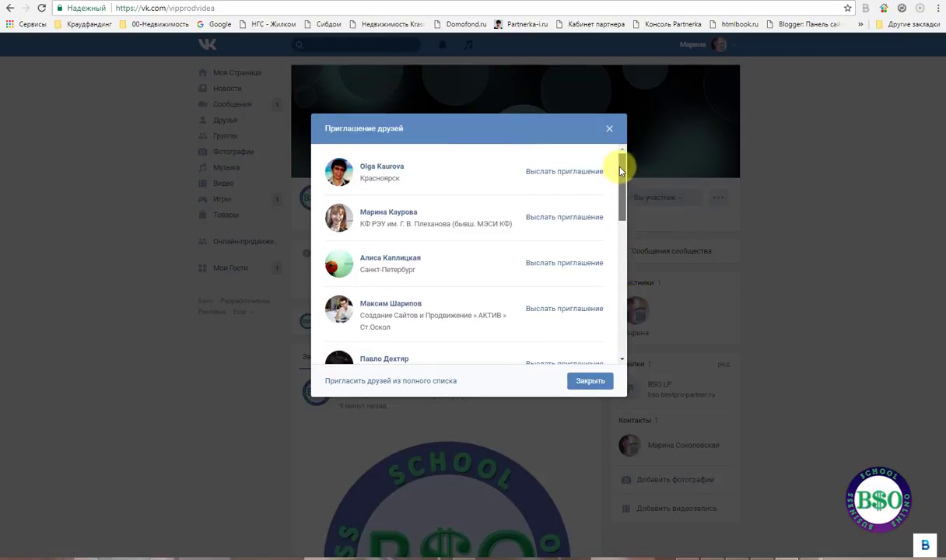
click(535, 177)
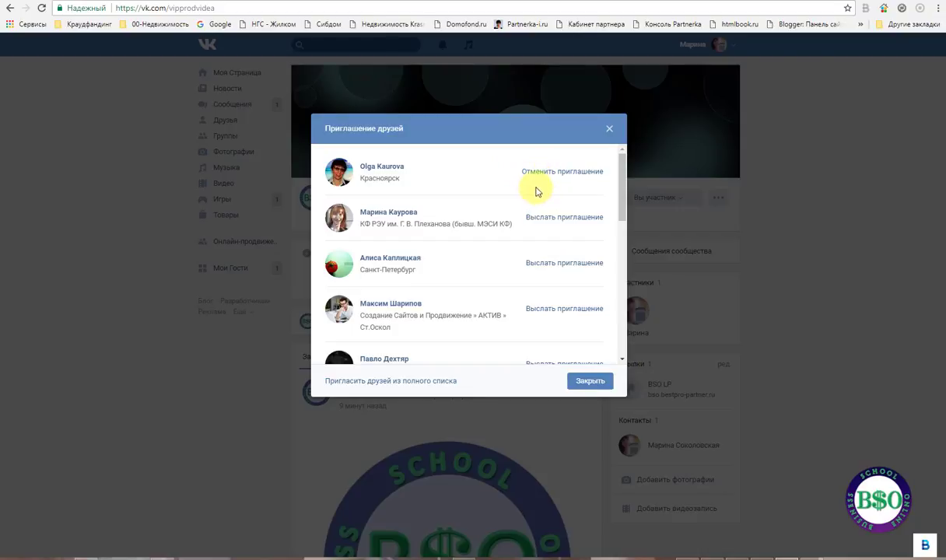
click(828, 312)
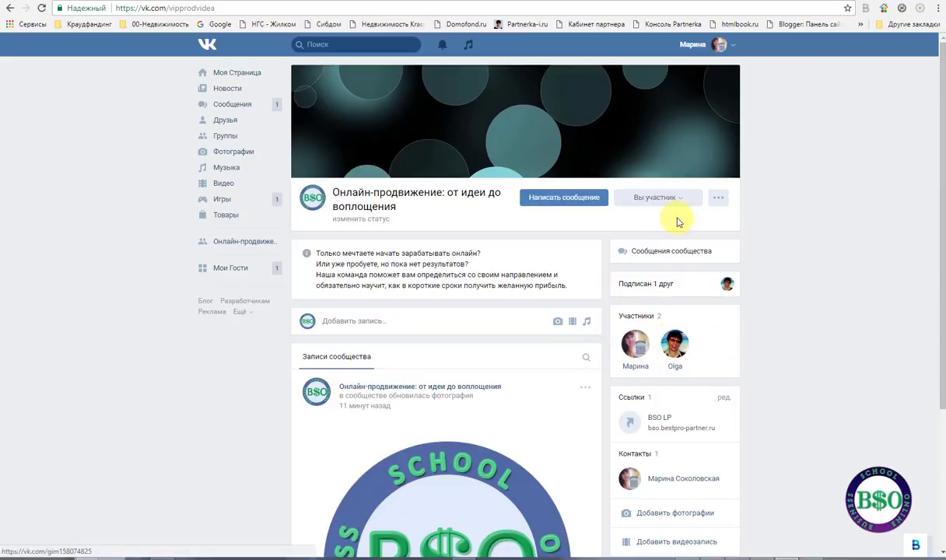
Appoint the newly joined member as Администратор, shown in the contacts block with the position Администратор and a phone number, and save
click(719, 198)
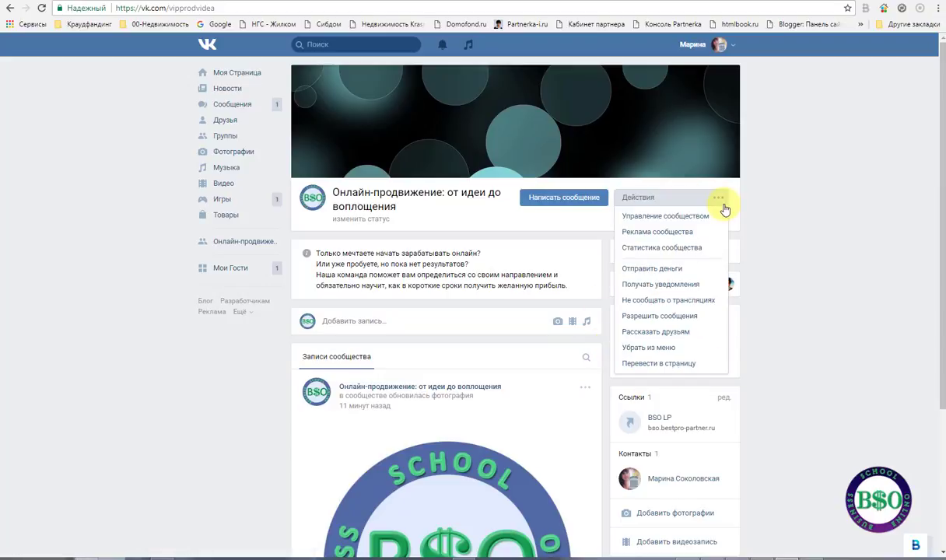
click(670, 220)
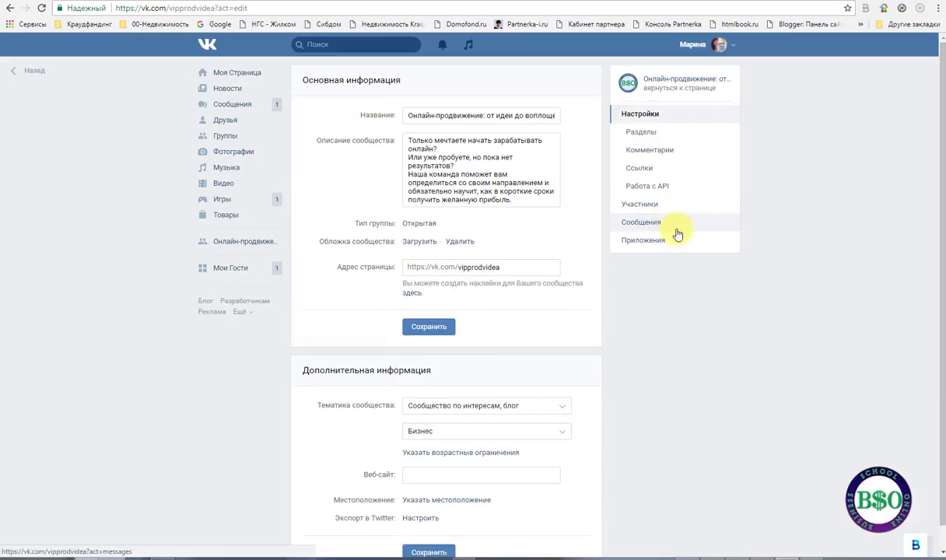
click(638, 209)
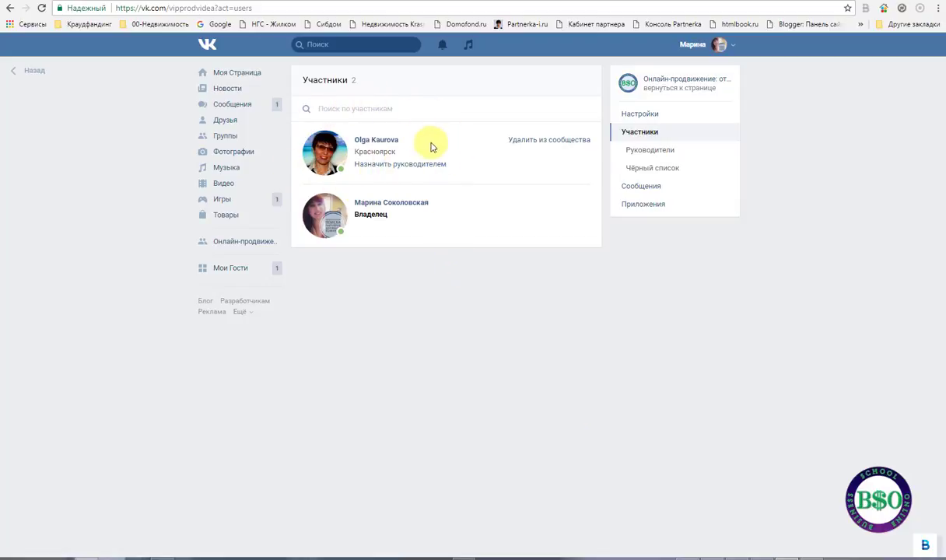
click(391, 170)
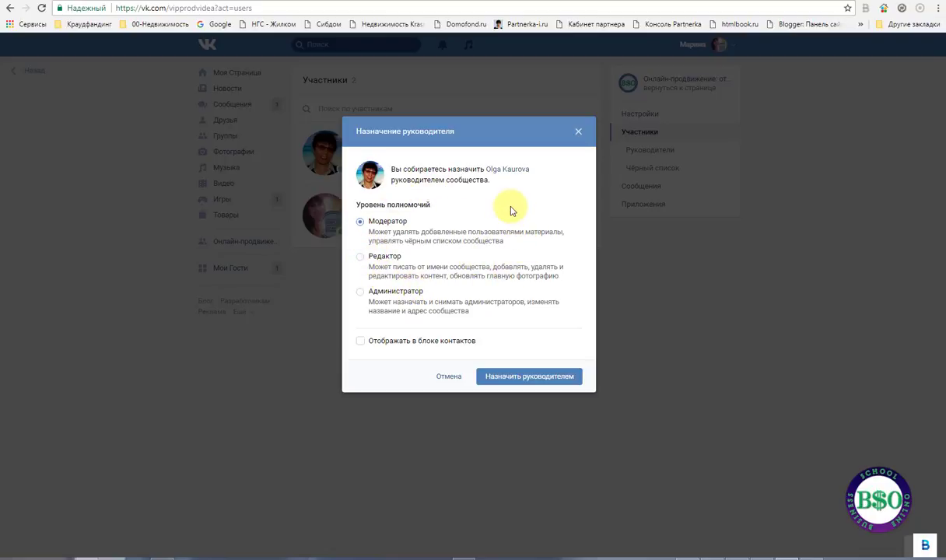
click(360, 295)
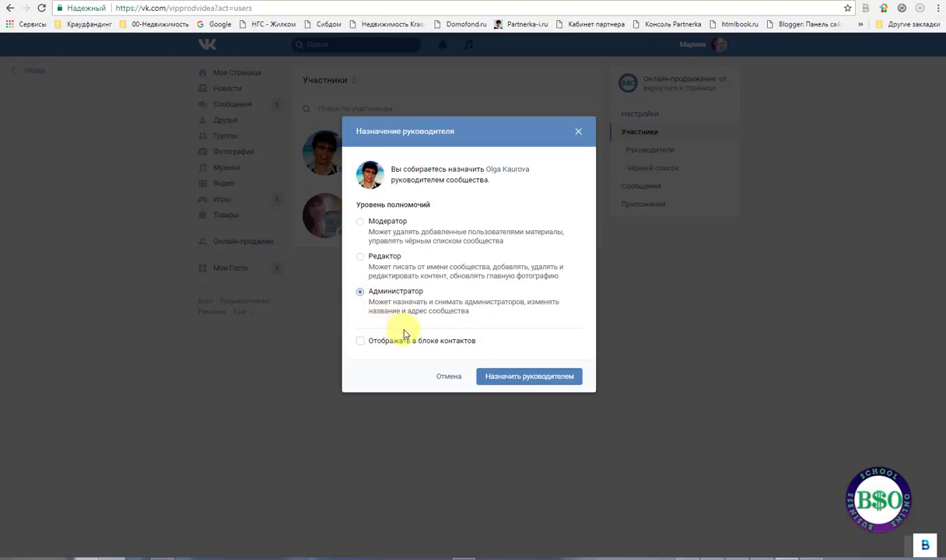
click(360, 344)
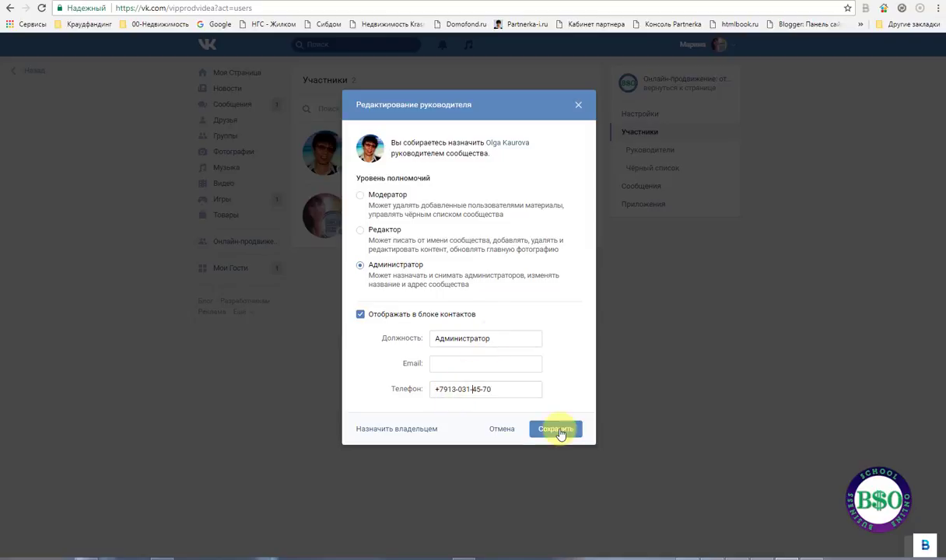
click(557, 430)
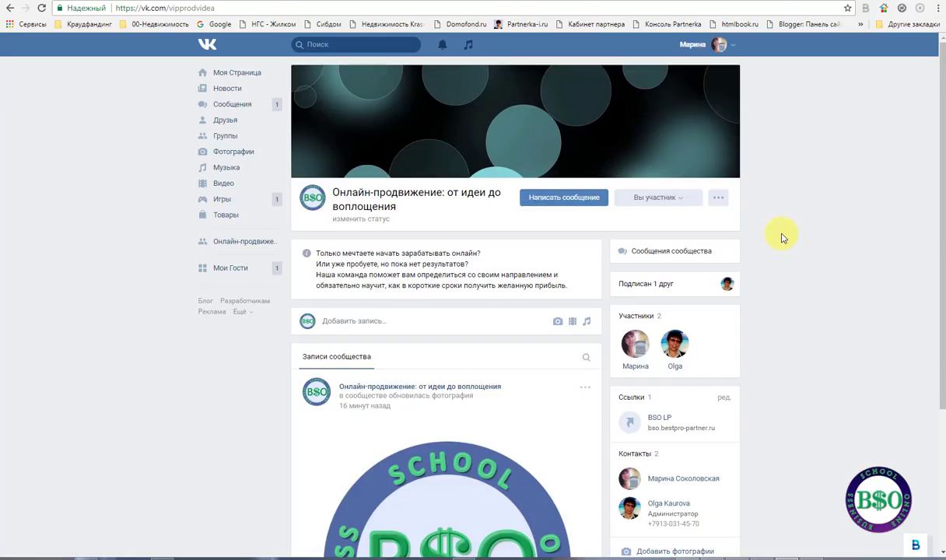
scroll(782, 235, down, 3)
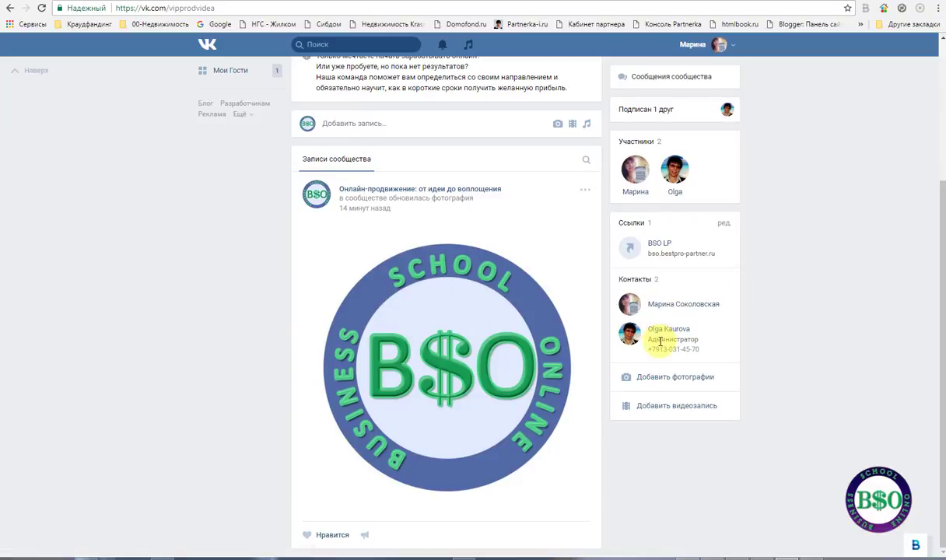
scroll(806, 399, up, 3)
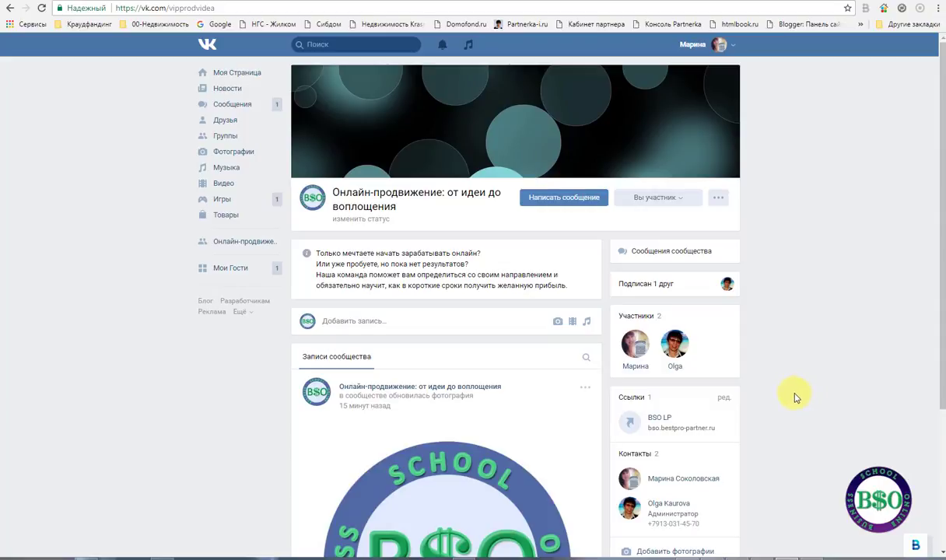
Set the community status to "Секрет успеха - настойчивость в достижении цели" and save it
click(350, 222)
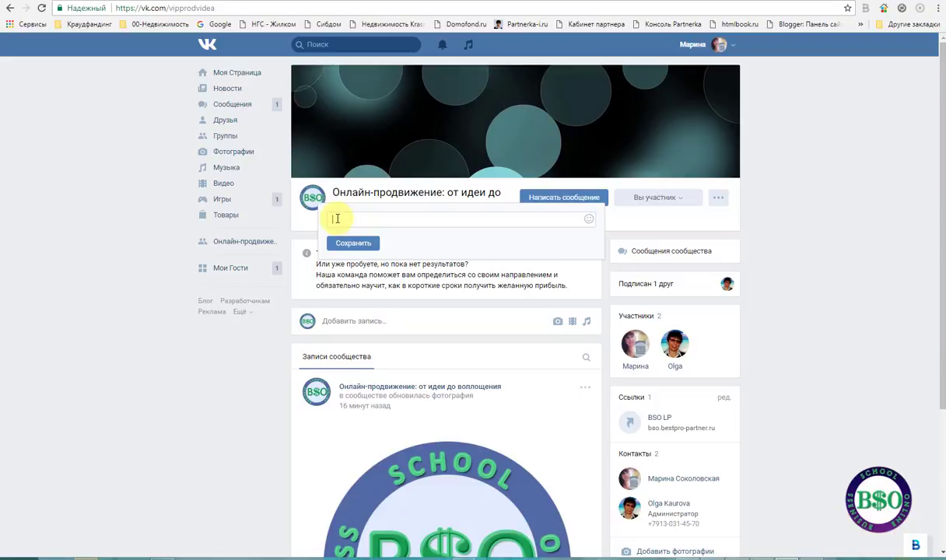
text(Секрет успеха - настойчивость в достижении цели)
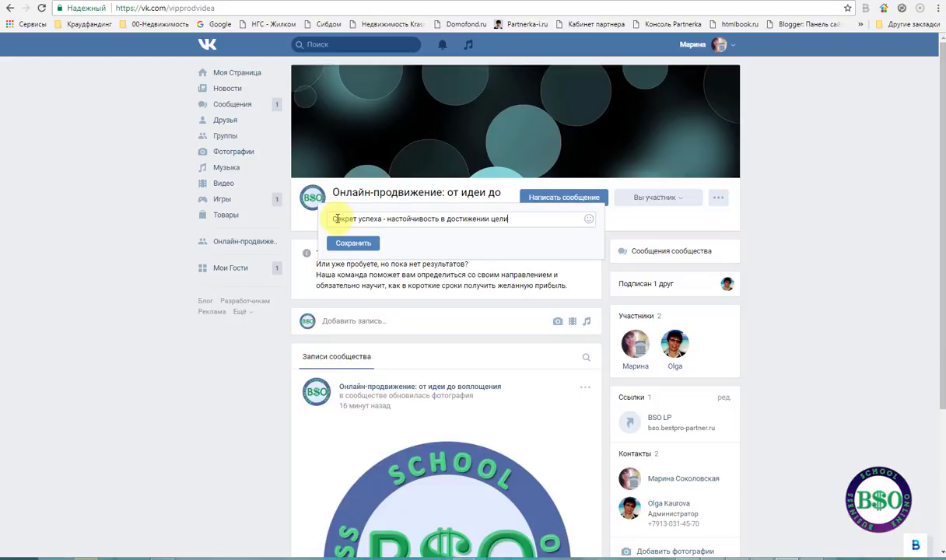
click(354, 245)
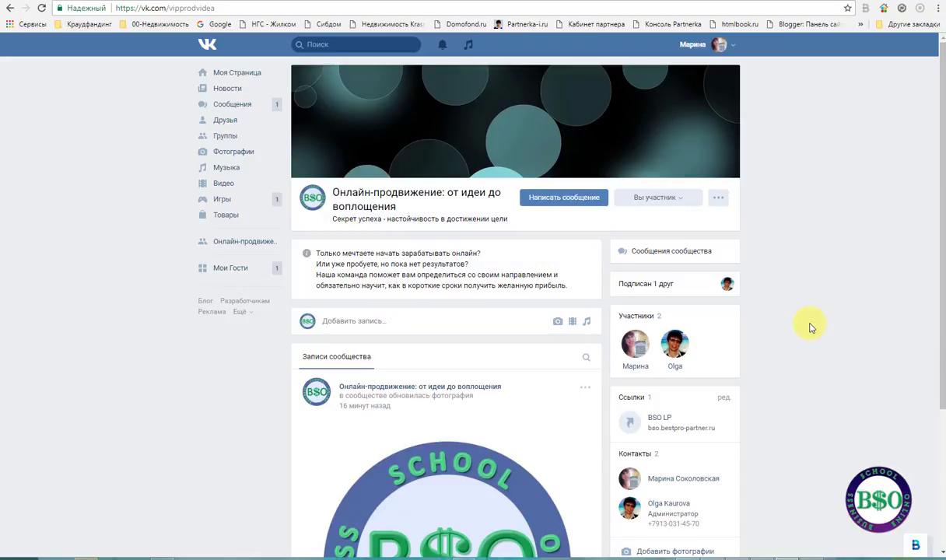
Draft a wall post with the community's description text beginning "Только мечтаете начать зарабатывать онлайн?" and attach the "Боишься приглашать? Выход есть!" photo
scroll(783, 313, down, 3)
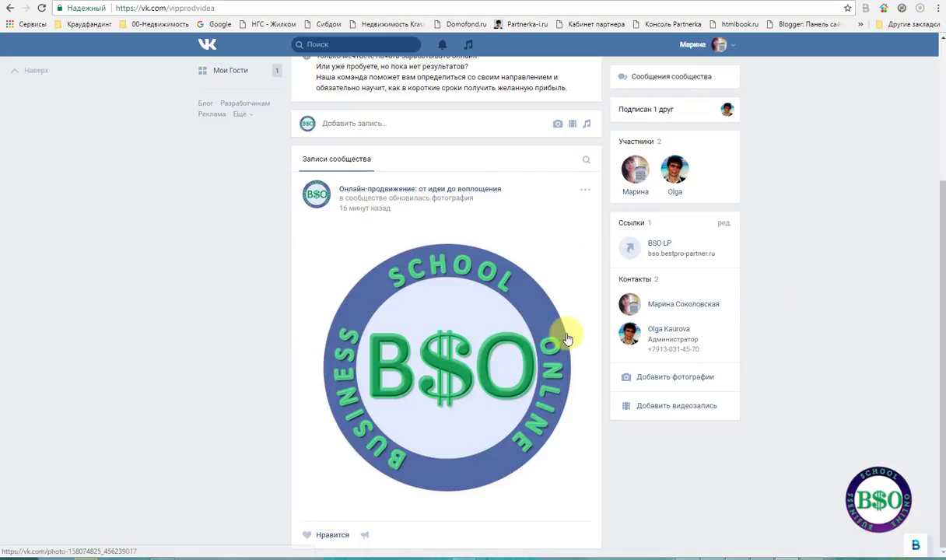
scroll(782, 348, up, 3)
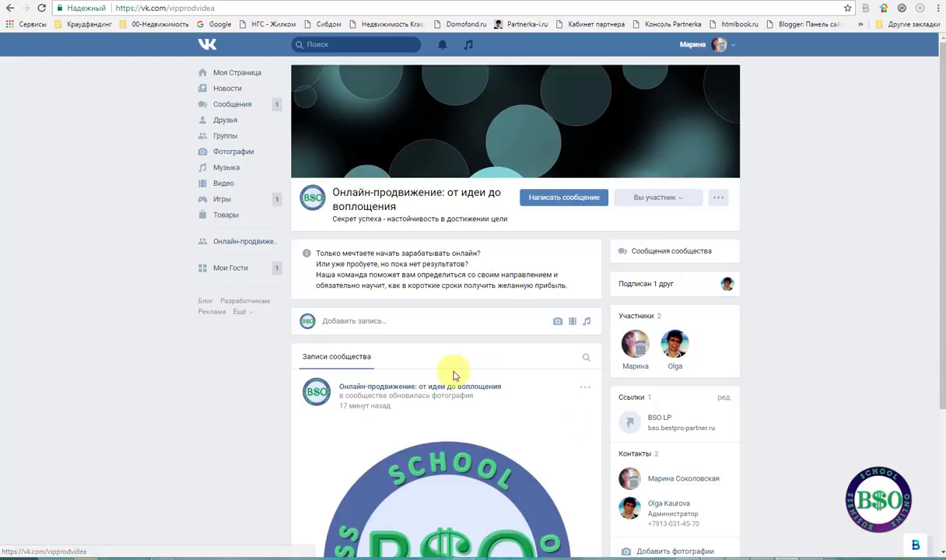
click(357, 322)
text(Только мечтаете начать зарабатывать онлайн? Или уже пробуете, но пока нет результатов? Наша команда поможет вам определиться со своим направлением и обязательно научит, как в короткие сроки получить желанную прибыль.)
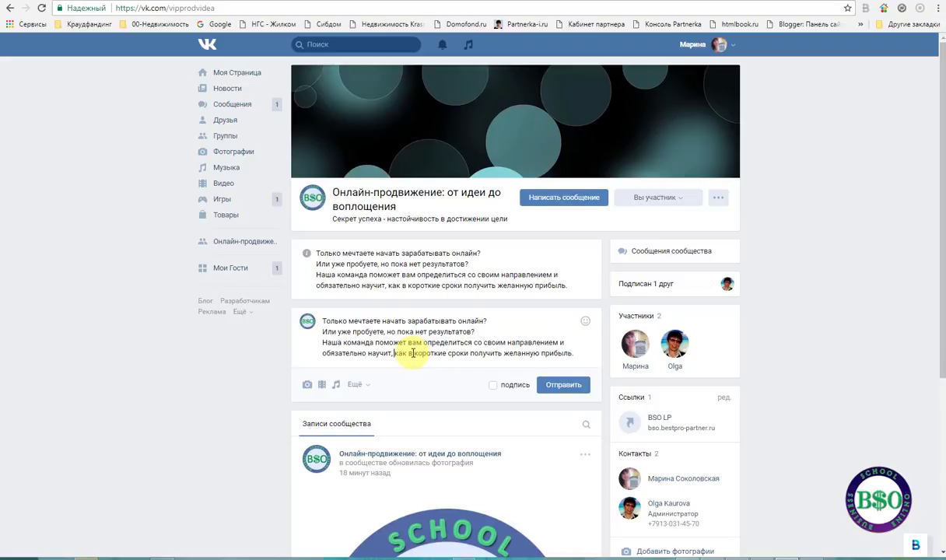
click(308, 386)
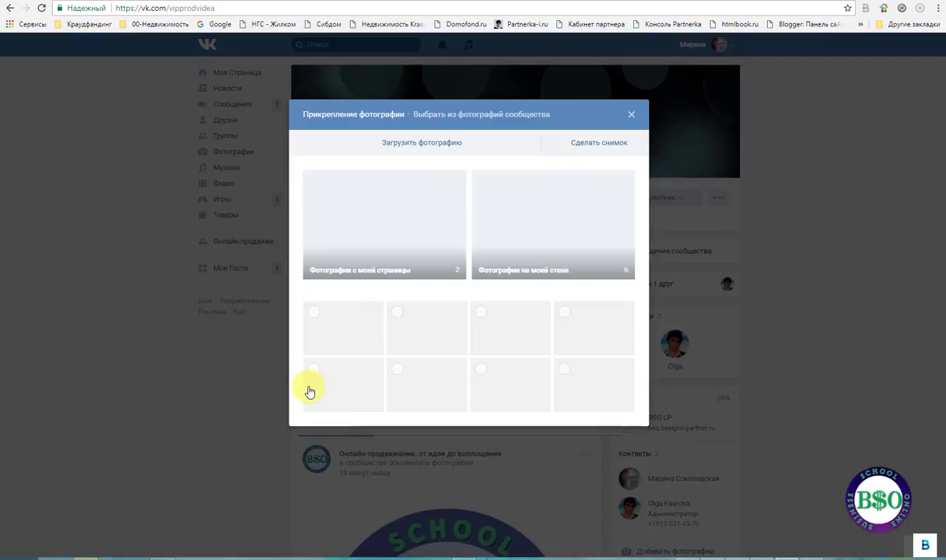
click(340, 331)
scroll(526, 332, down, 3)
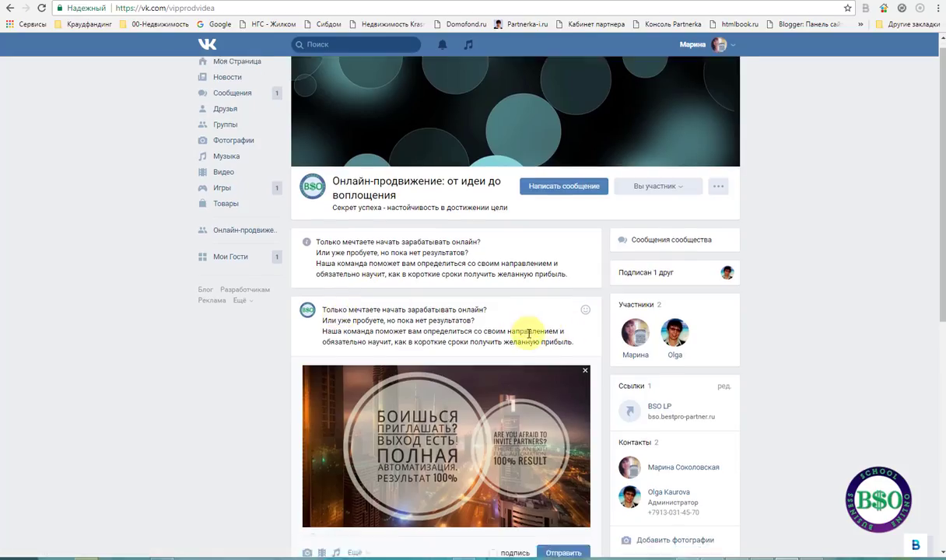
mouse_move(348, 305)
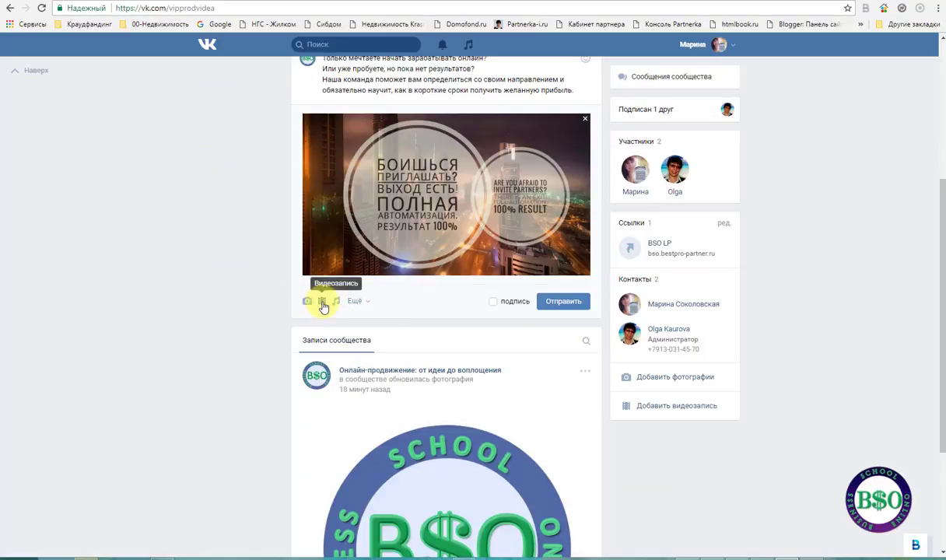